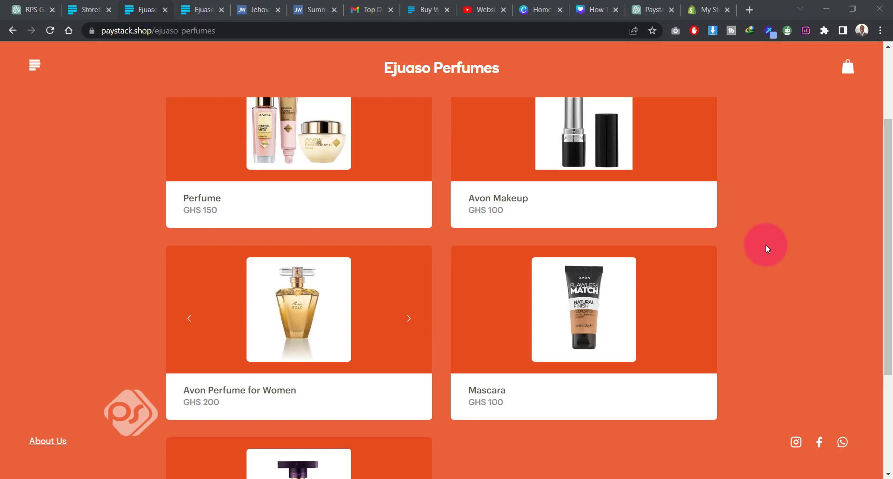
Step: Look over the Ejuaso Perfumes storefront's product list and read its About Us information
{"action": "scroll", "coordinate": [766, 245], "scroll_direction": "up", "scroll_amount": 3}
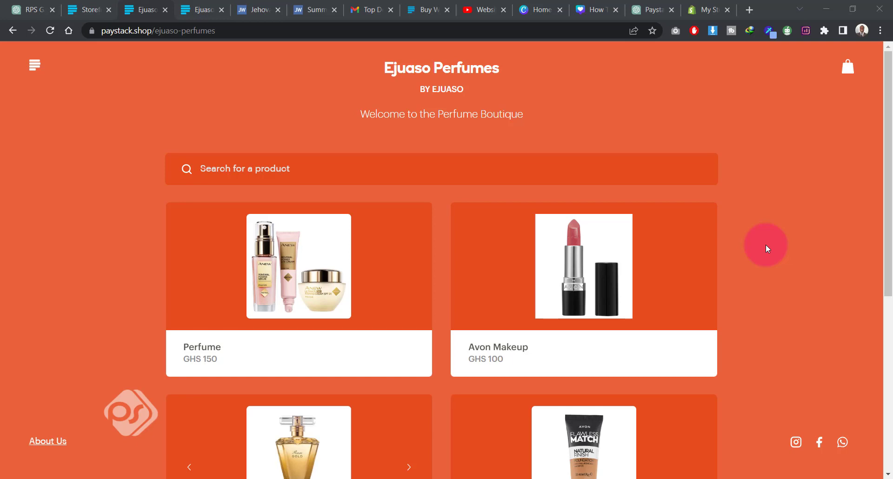
{"action": "scroll", "coordinate": [766, 244], "scroll_direction": "down", "scroll_amount": 3}
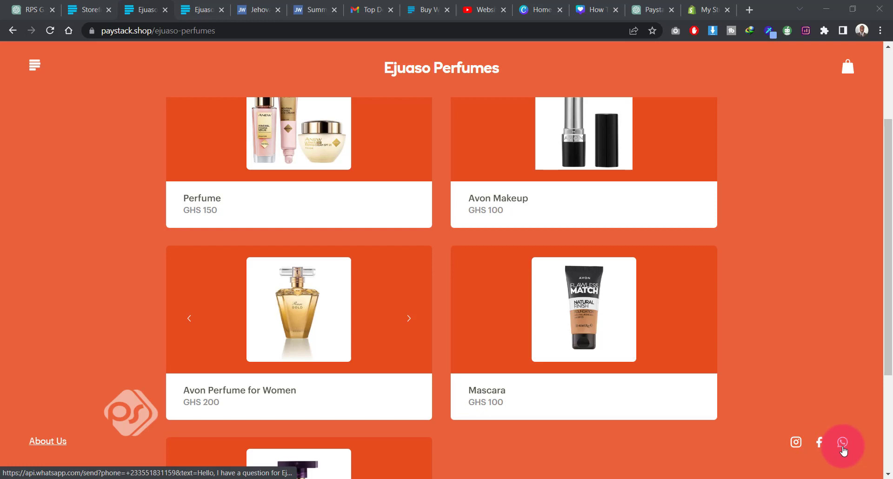
{"action": "left_click", "coordinate": [45, 445]}
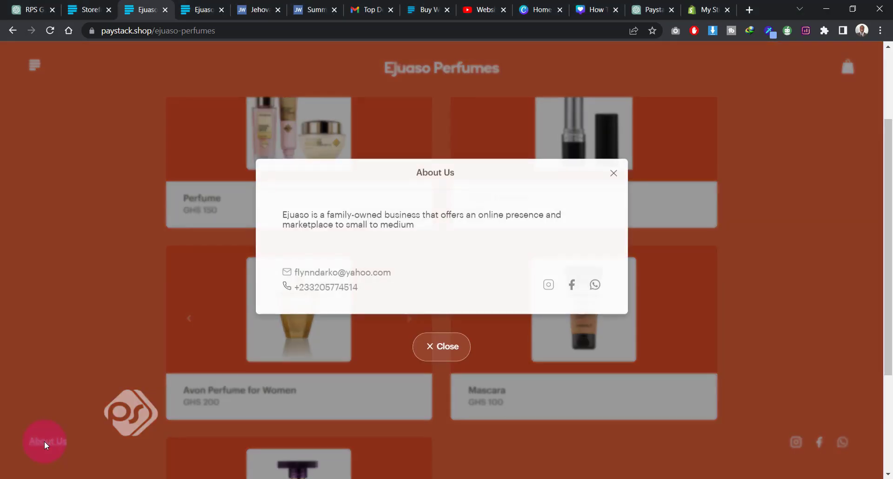
{"action": "left_click", "coordinate": [614, 173]}
{"action": "scroll", "coordinate": [454, 260], "scroll_direction": "up", "scroll_amount": 3}
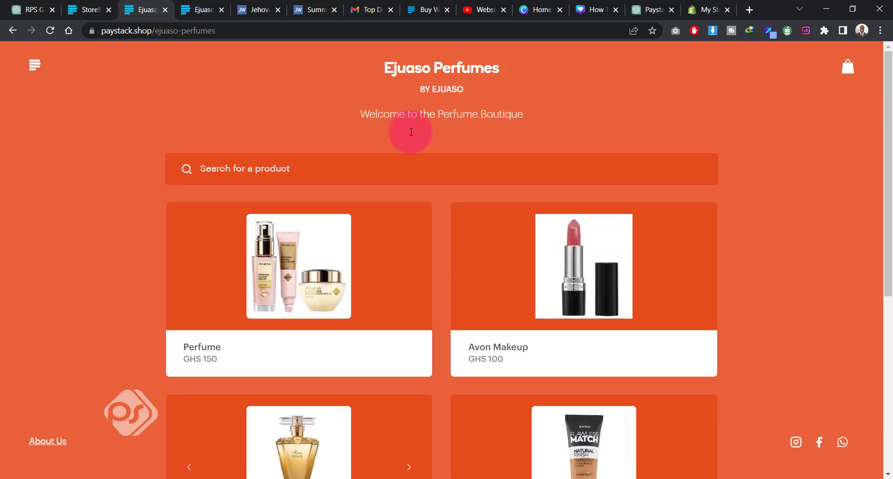
Step: Open the Perfume product's details and view the Contact Seller options
{"action": "left_click", "coordinate": [303, 280]}
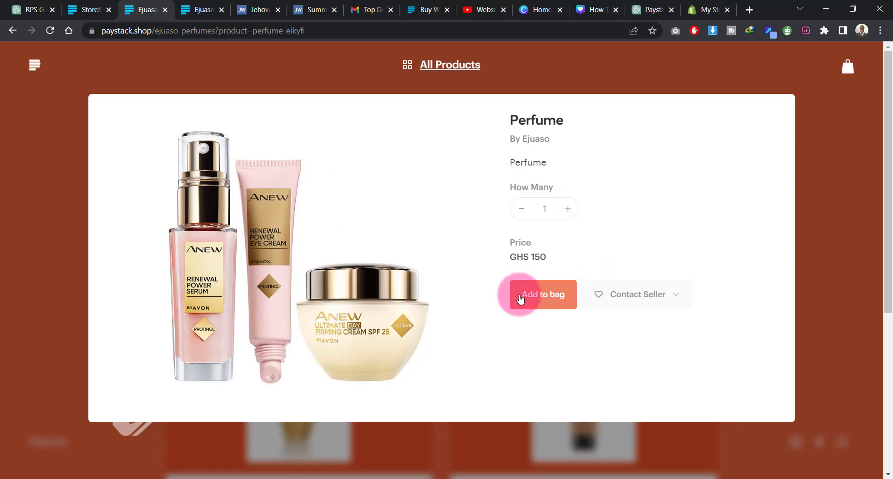
{"action": "left_click", "coordinate": [677, 298]}
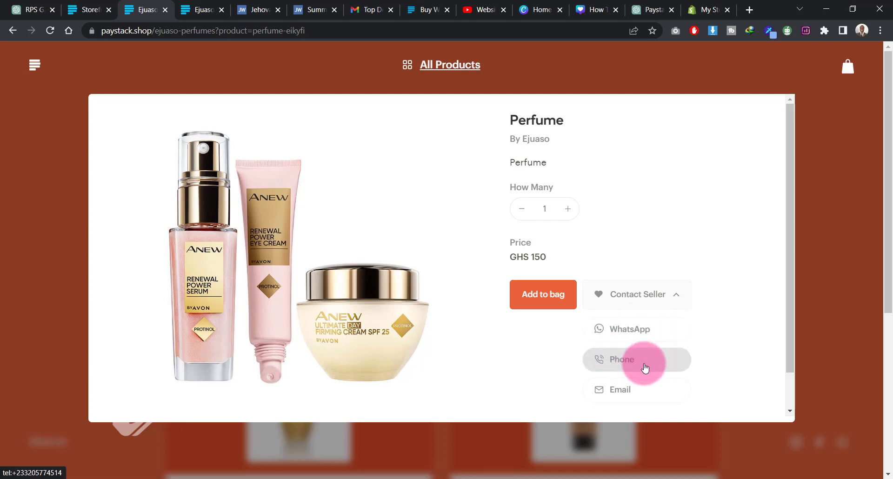
{"action": "left_click", "coordinate": [538, 296]}
Step: Set the Perfume quantity to 2 and add it to the bag
{"action": "left_click", "coordinate": [566, 209]}
{"action": "left_click", "coordinate": [568, 211]}
{"action": "left_click", "coordinate": [518, 213]}
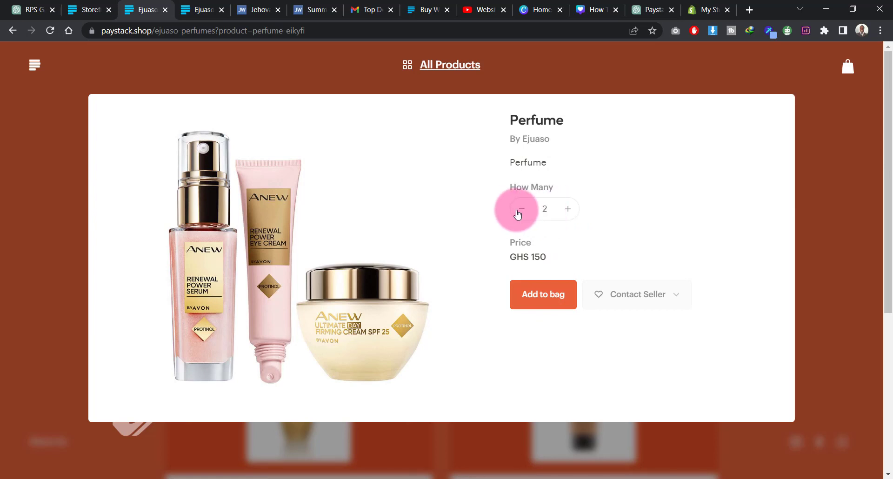
{"action": "left_click", "coordinate": [558, 295]}
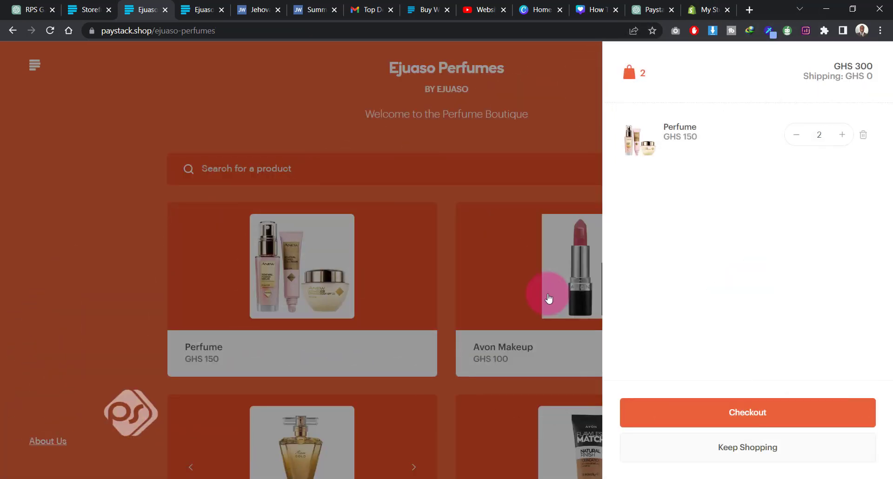
Step: Begin checkout and fill in the delivery address with the full address, city and state
{"action": "left_click", "coordinate": [723, 413]}
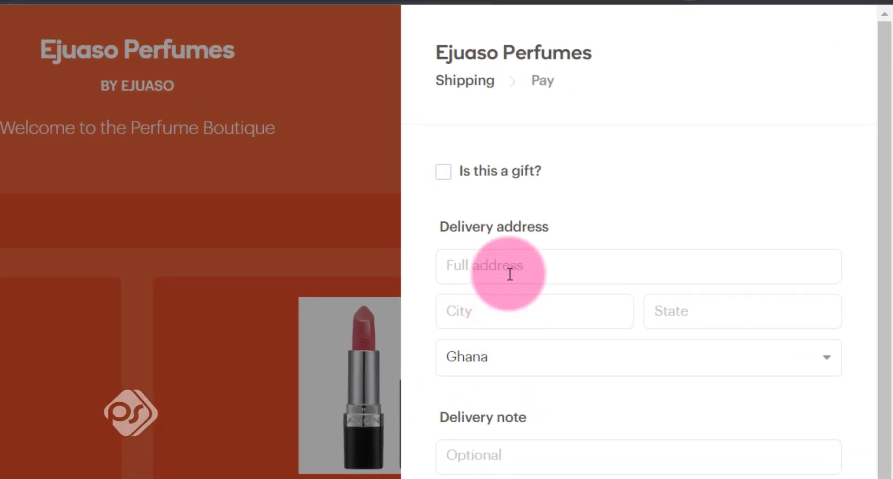
{"action": "left_click", "coordinate": [588, 236]}
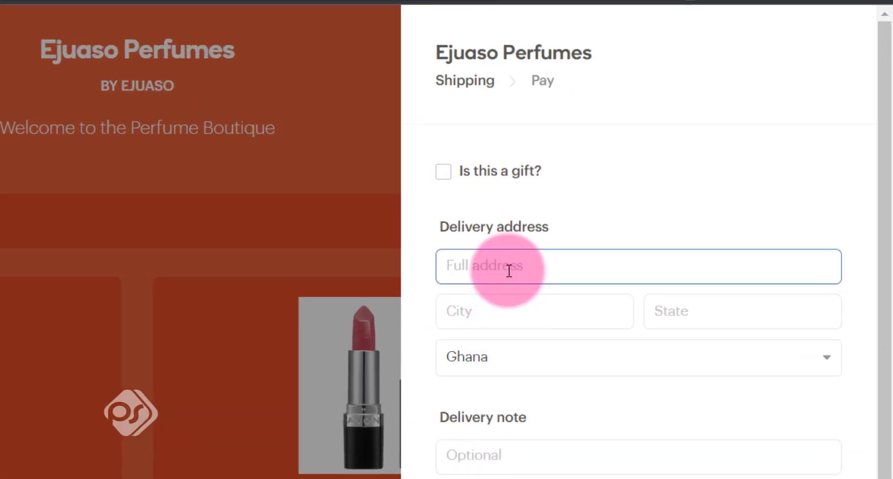
{"action": "type", "text": "dfderer"}
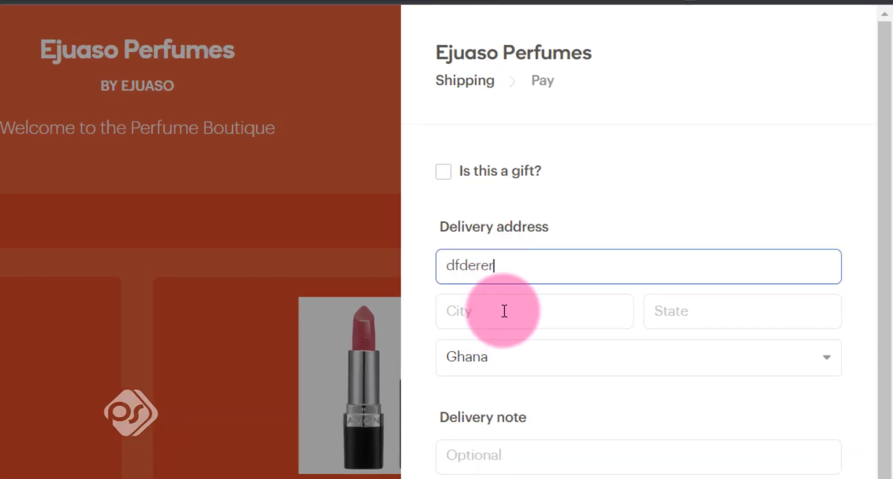
{"action": "left_click", "coordinate": [482, 312]}
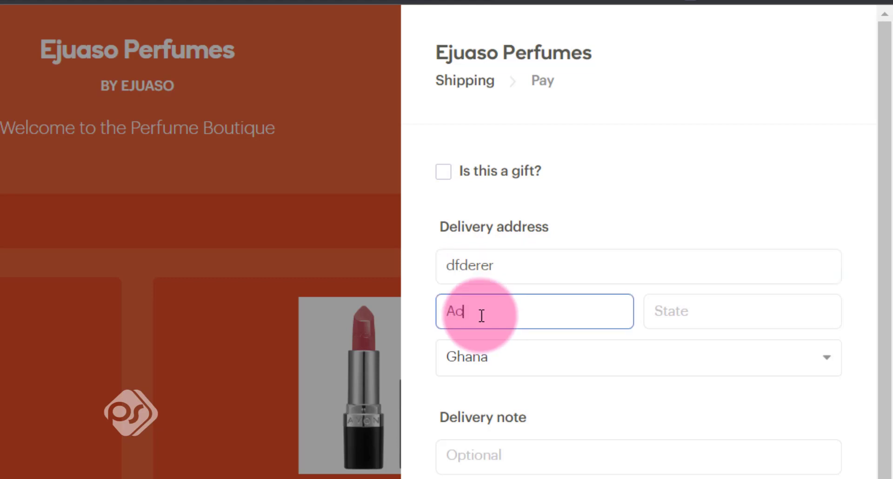
{"action": "type", "text": "Accra"}
{"action": "left_click", "coordinate": [672, 321]}
{"action": "type", "text": "Gh"}
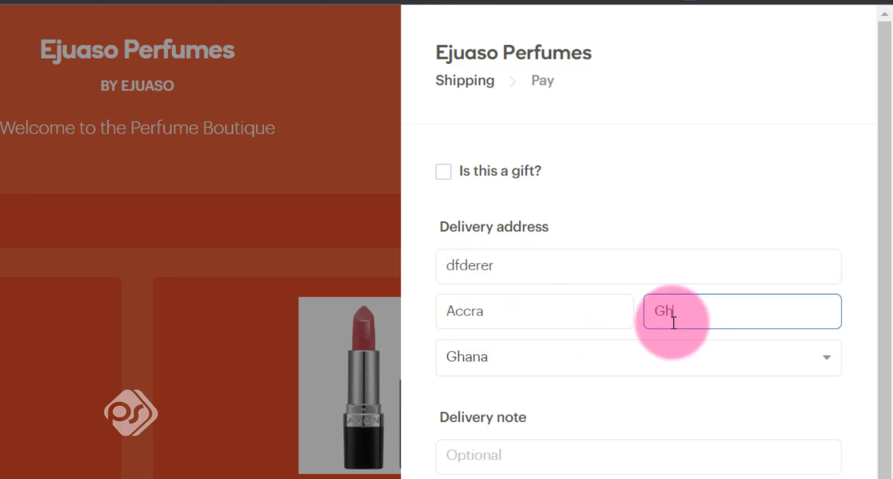
{"action": "type", "text": "ana"}
Step: Leave the delivery note empty, choose the shipping region Accra (GHS 20) and continue to the payment details
{"action": "scroll", "coordinate": [538, 395], "scroll_direction": "down", "scroll_amount": 3}
{"action": "left_click", "coordinate": [524, 200]}
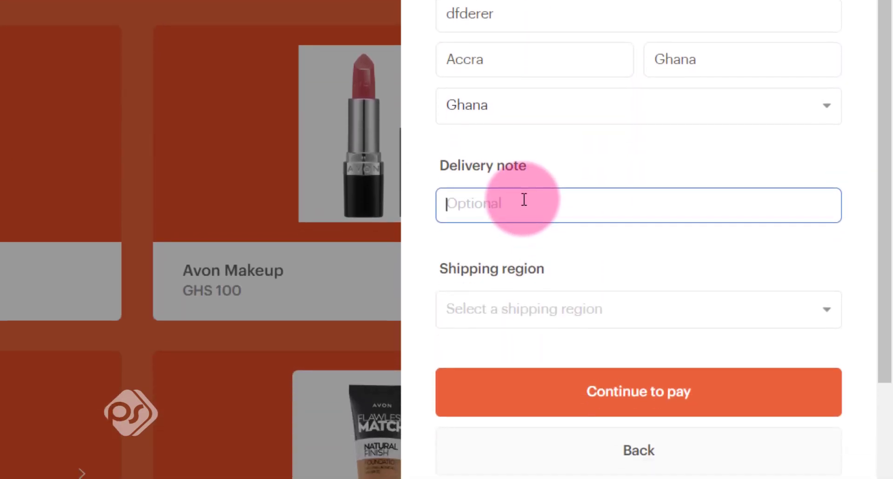
{"action": "scroll", "coordinate": [525, 185], "scroll_direction": "down", "scroll_amount": 2}
{"action": "left_click", "coordinate": [519, 188]}
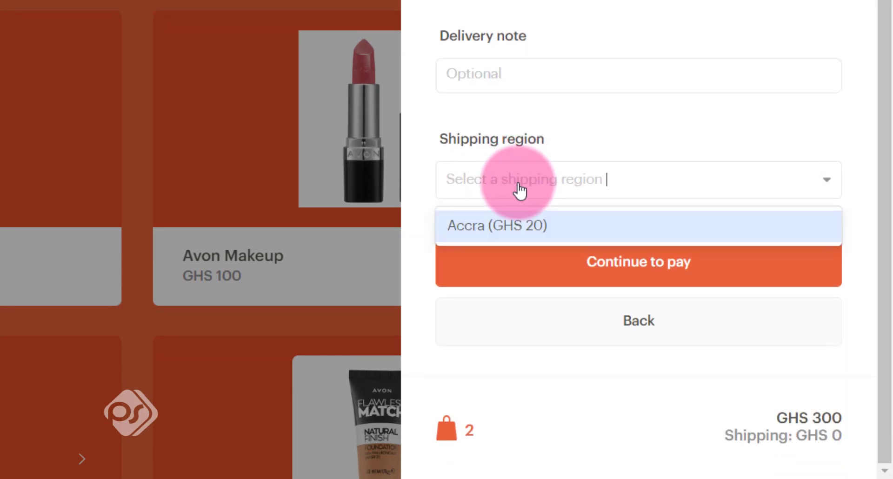
{"action": "left_click", "coordinate": [498, 226]}
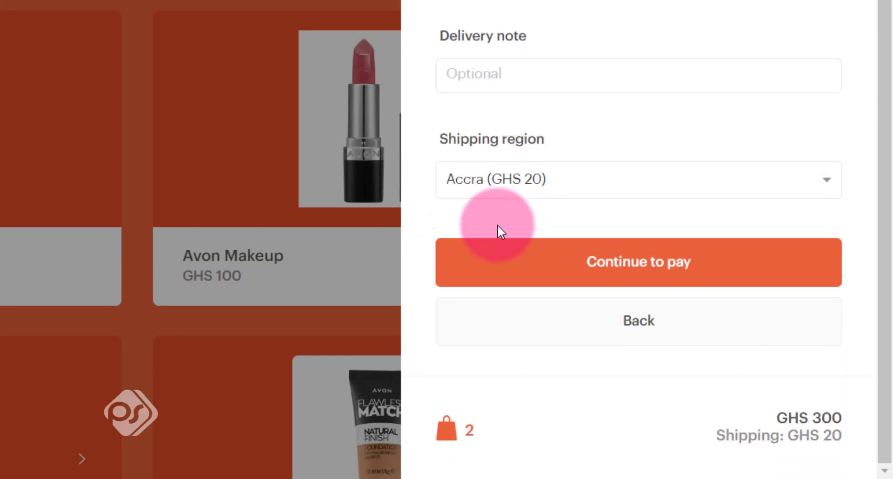
{"action": "left_click", "coordinate": [611, 275]}
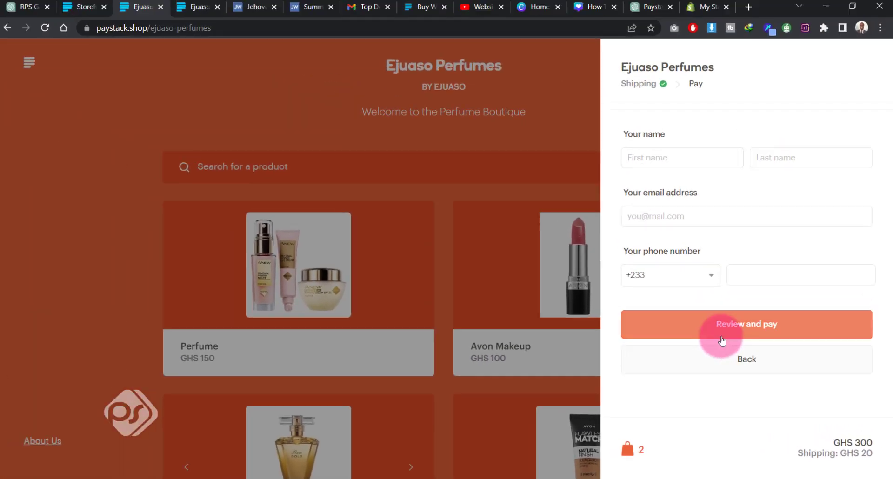
Step: Fill in the customer's first name, last name, e-mail address and phone number for the order
{"action": "left_click", "coordinate": [655, 154]}
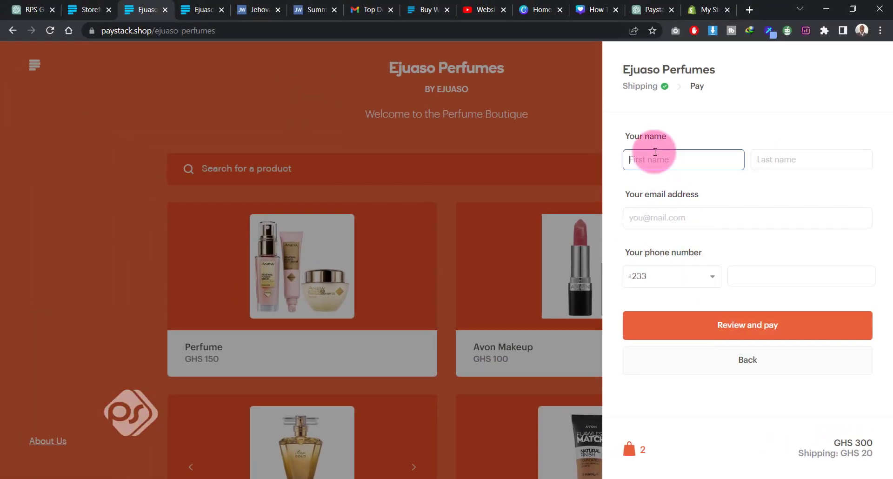
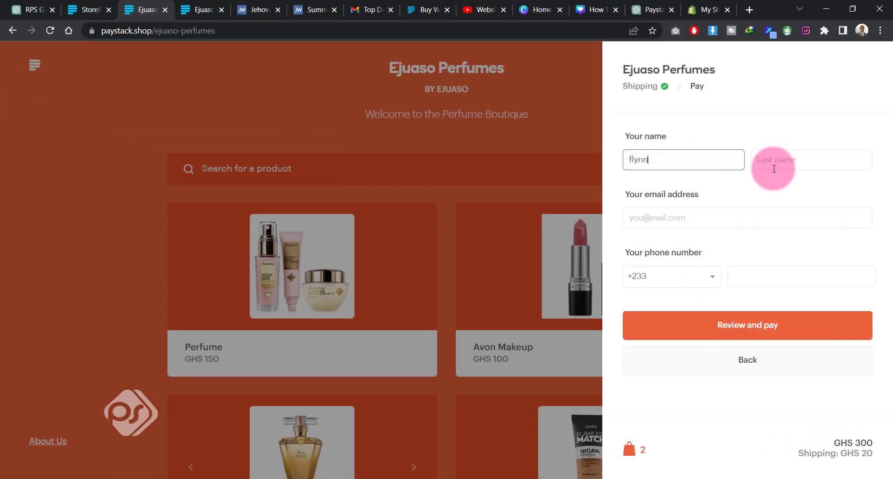
{"action": "left_click", "coordinate": [778, 165]}
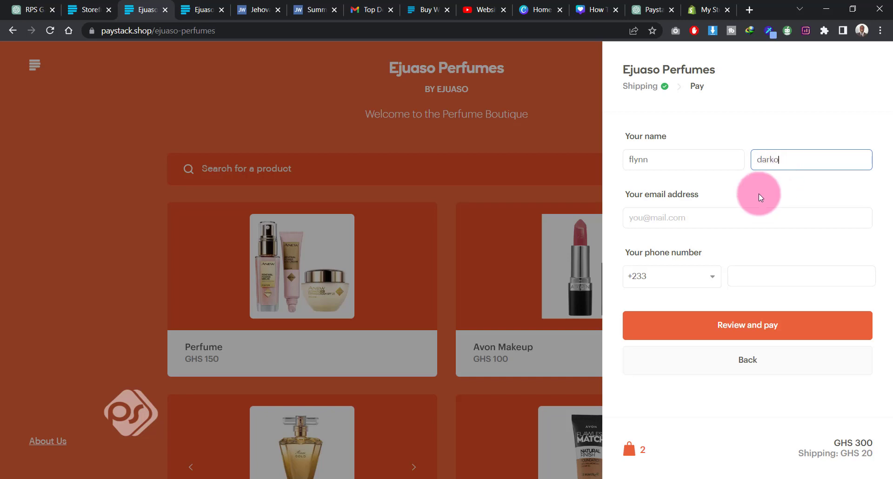
{"action": "left_click", "coordinate": [669, 225]}
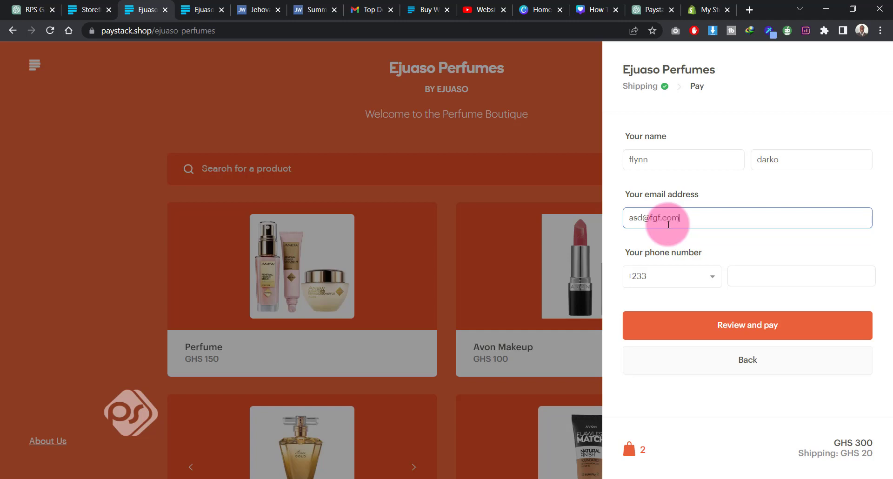
{"action": "left_click", "coordinate": [737, 276]}
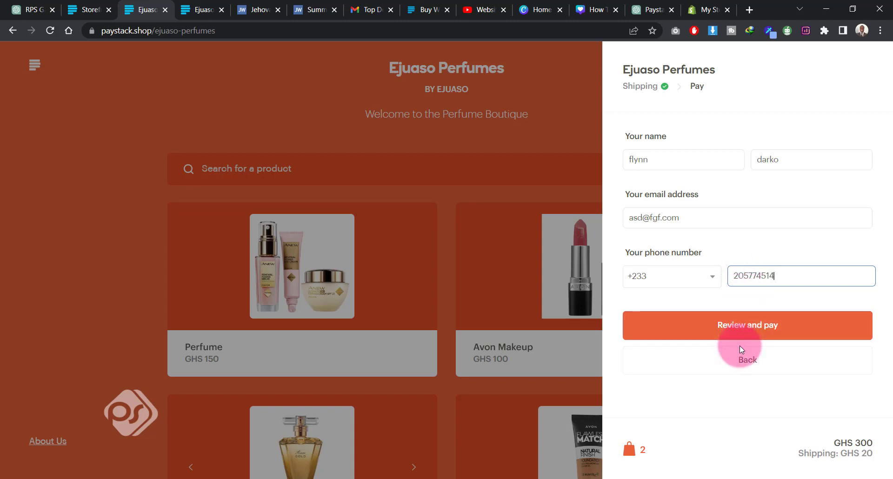
Step: Review the order details and start the GHS 320 payment
{"action": "left_click", "coordinate": [741, 328]}
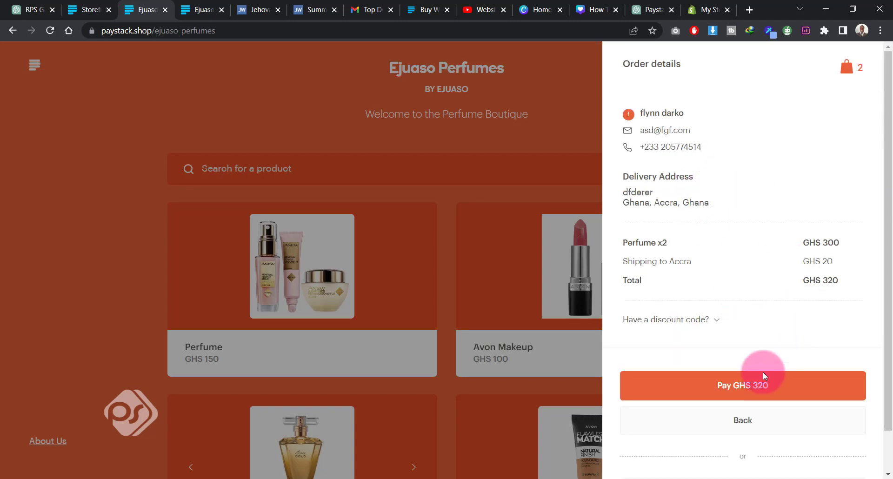
{"action": "left_click", "coordinate": [729, 392]}
{"action": "left_click", "coordinate": [739, 386]}
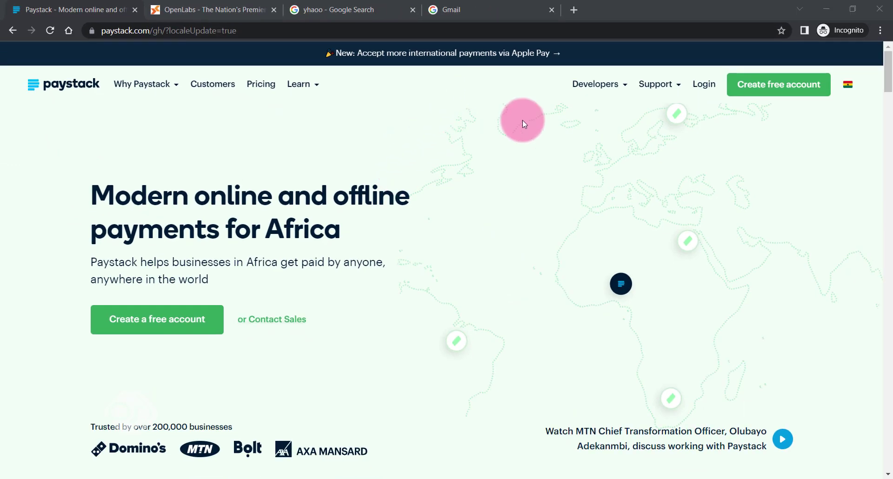
Step: Open the Paystack free account signup form and view the selectable countries, keeping Ghana
{"action": "left_click", "coordinate": [773, 89]}
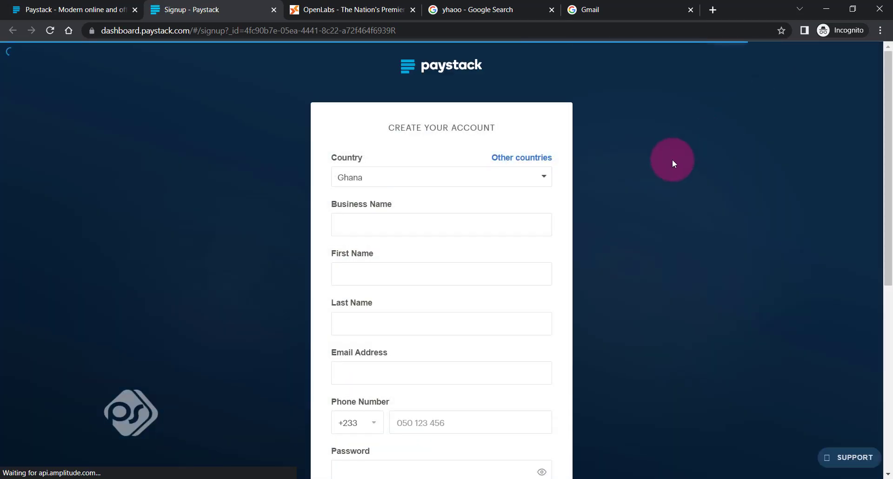
{"action": "left_click", "coordinate": [389, 176]}
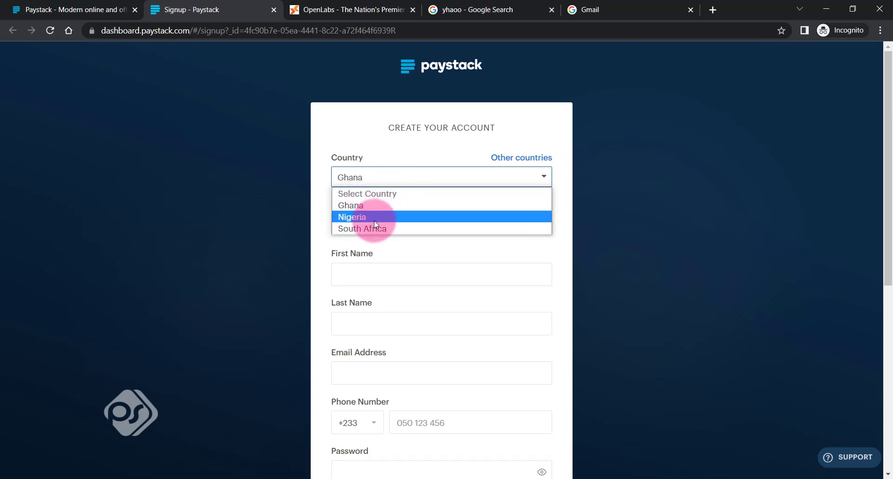
{"action": "left_click", "coordinate": [565, 227]}
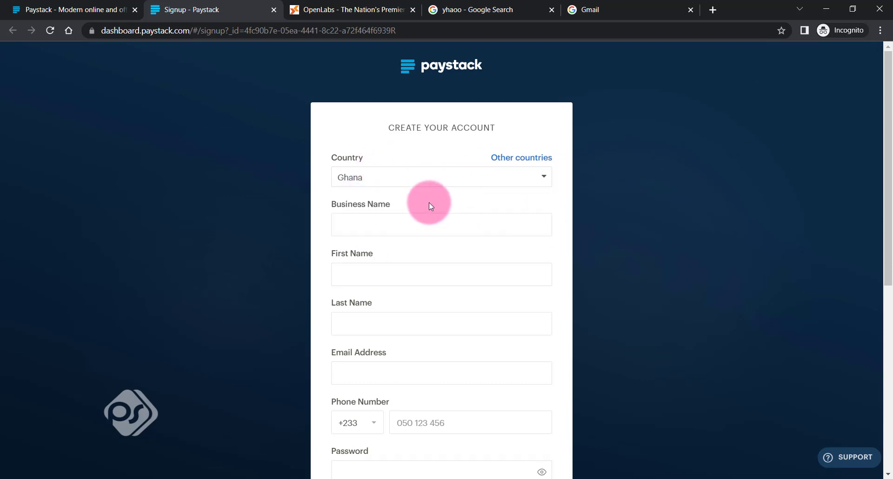
Step: Examine the signup form's business name, personal name, e-mail, phone, password, business type, developer and consent fields
{"action": "left_click", "coordinate": [368, 224]}
{"action": "scroll", "coordinate": [396, 225], "scroll_direction": "down", "scroll_amount": 1}
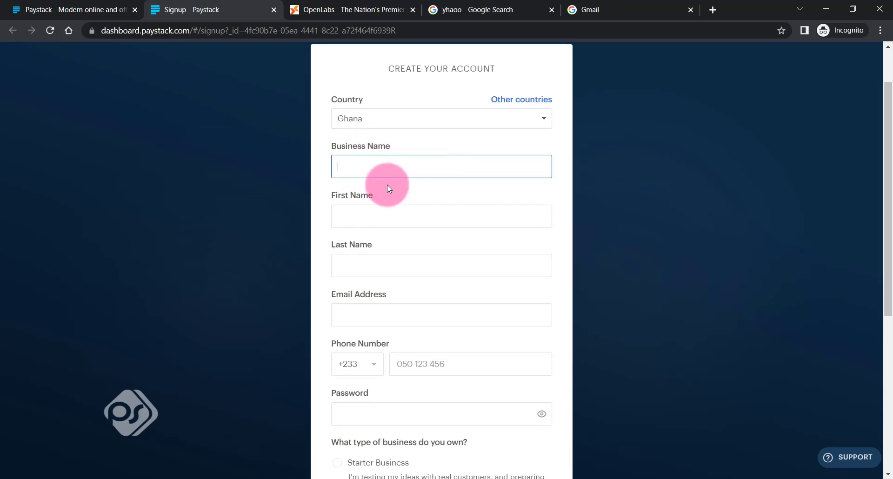
{"action": "left_click", "coordinate": [372, 217]}
{"action": "left_click", "coordinate": [393, 265]}
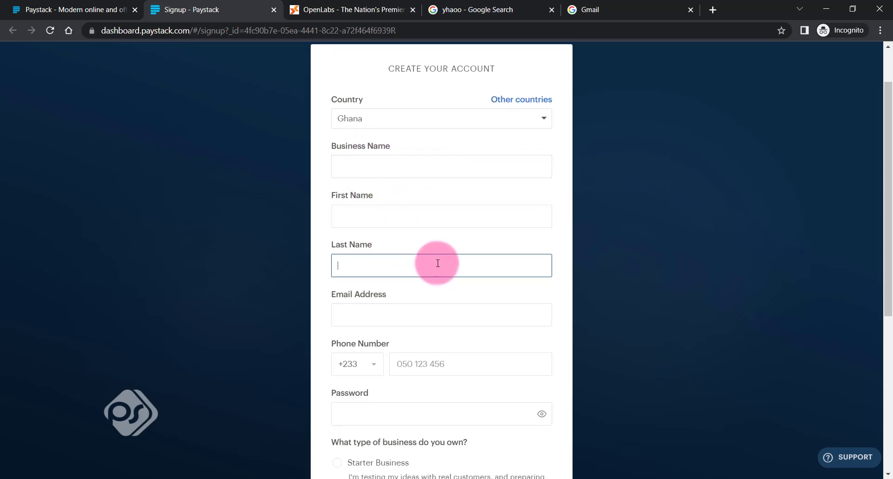
{"action": "scroll", "coordinate": [437, 263], "scroll_direction": "down", "scroll_amount": 2}
{"action": "left_click", "coordinate": [358, 197]}
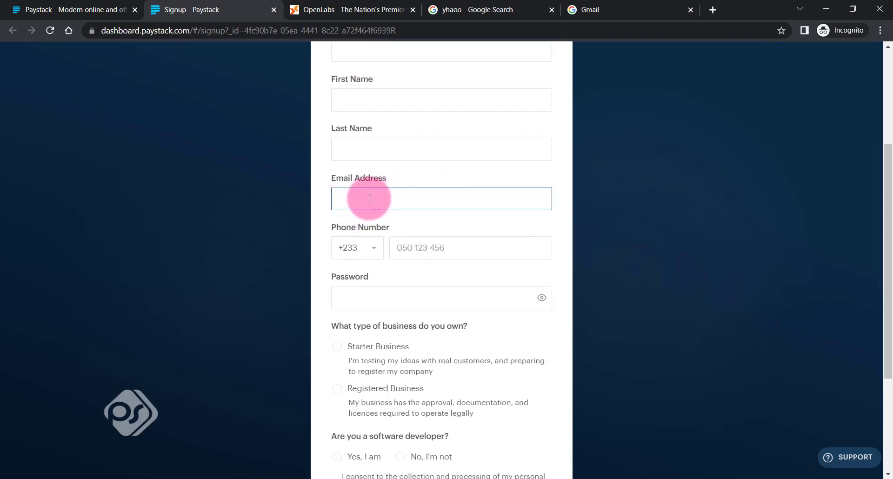
{"action": "scroll", "coordinate": [434, 202], "scroll_direction": "down", "scroll_amount": 1}
{"action": "left_click", "coordinate": [428, 189]}
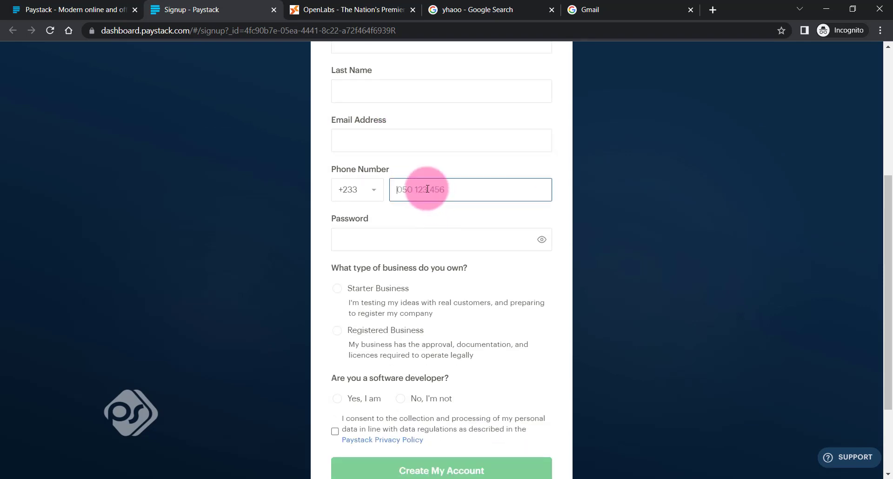
{"action": "left_click", "coordinate": [382, 236]}
{"action": "scroll", "coordinate": [383, 240], "scroll_direction": "down", "scroll_amount": 1}
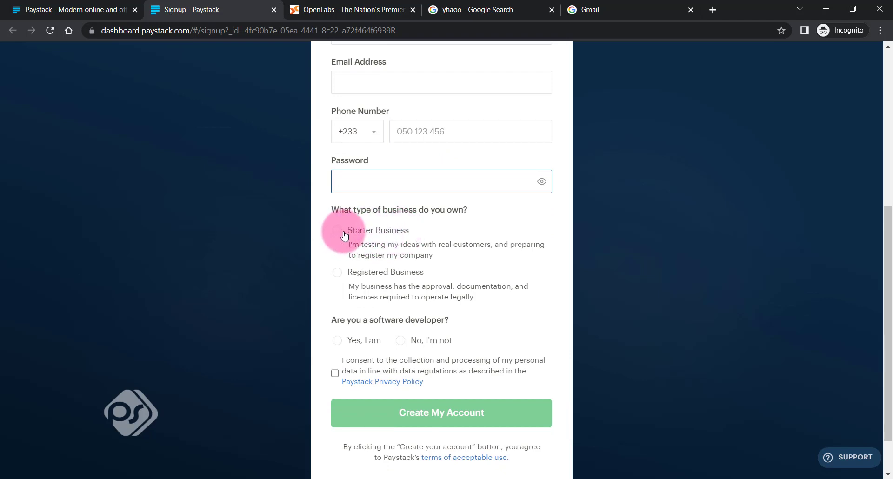
{"action": "scroll", "coordinate": [410, 250], "scroll_direction": "down", "scroll_amount": 1}
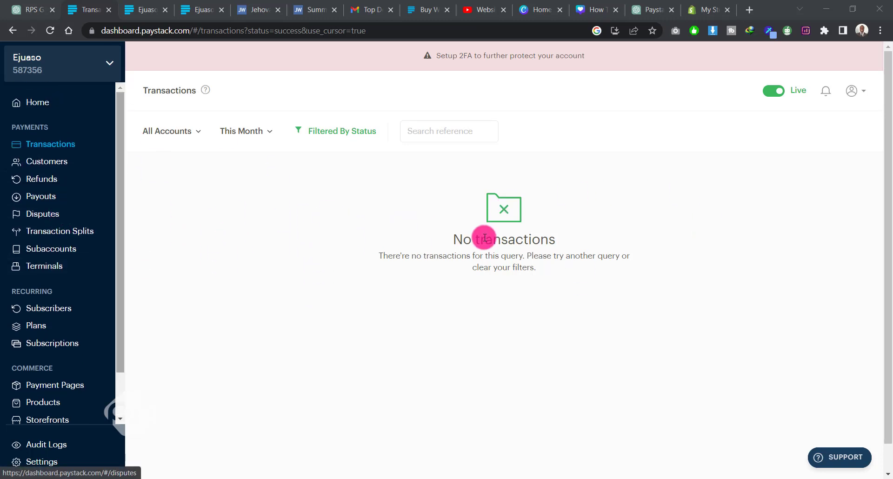
Step: Look through the payments, recurring and commerce sections offered in the Paystack dashboard's navigation
{"action": "scroll", "coordinate": [44, 233], "scroll_direction": "down", "scroll_amount": 2}
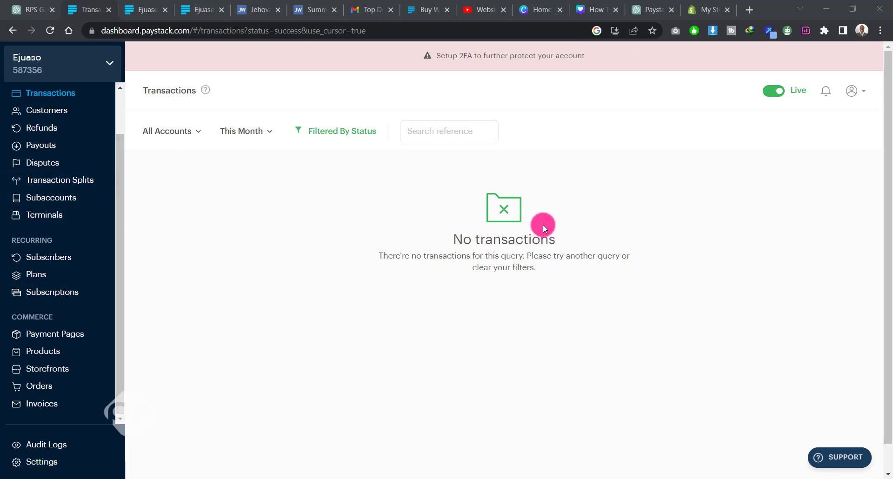
{"action": "scroll", "coordinate": [52, 265], "scroll_direction": "up", "scroll_amount": 2}
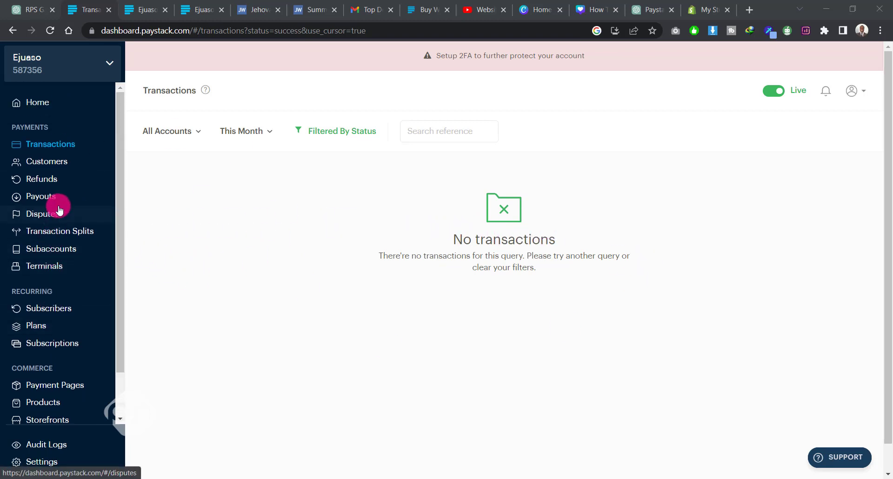
Step: Open the list of storefronts, preview the existing Ejuaso Perfumes store and return to the list
{"action": "scroll", "coordinate": [60, 205], "scroll_direction": "down", "scroll_amount": 2}
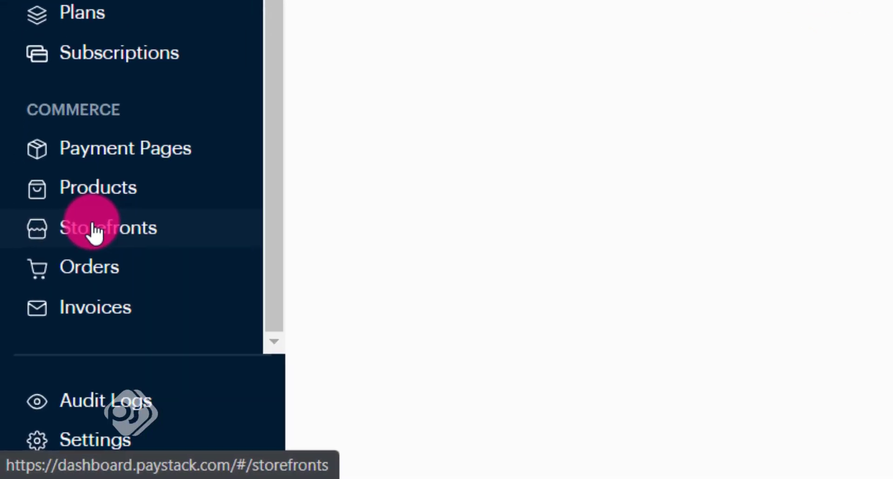
{"action": "left_click", "coordinate": [41, 369]}
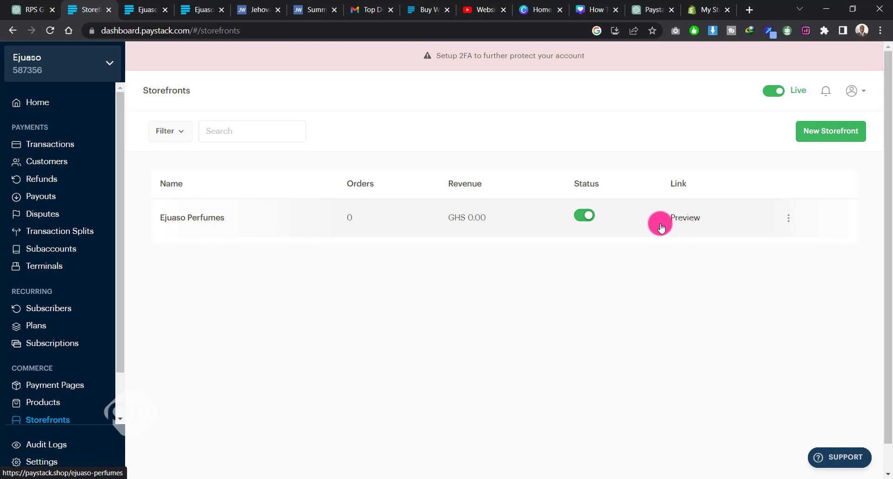
{"action": "left_click", "coordinate": [686, 218]}
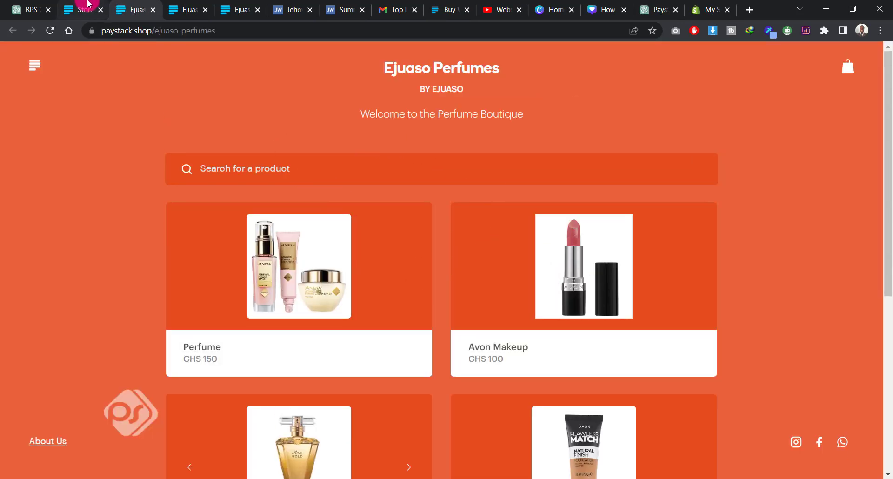
{"action": "left_click", "coordinate": [88, 10]}
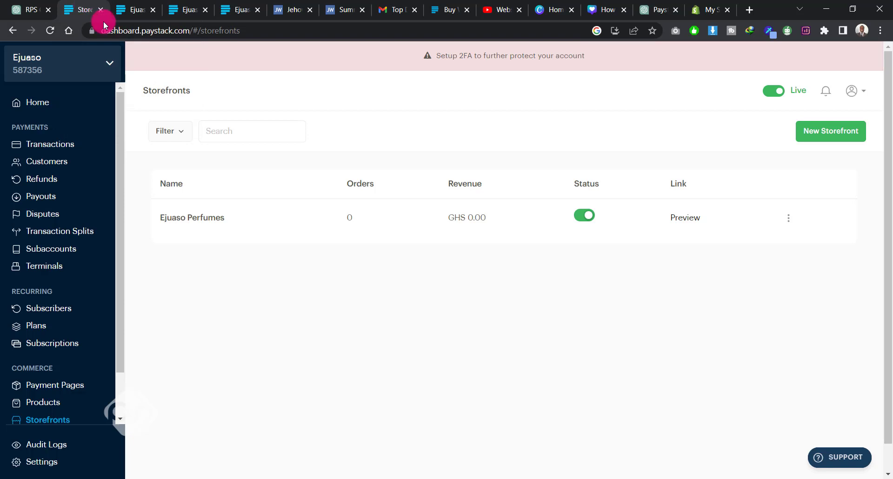
Step: Start a new storefront named Perfume Boutique with GHS as its currency
{"action": "left_click", "coordinate": [844, 135]}
{"action": "left_click", "coordinate": [398, 215]}
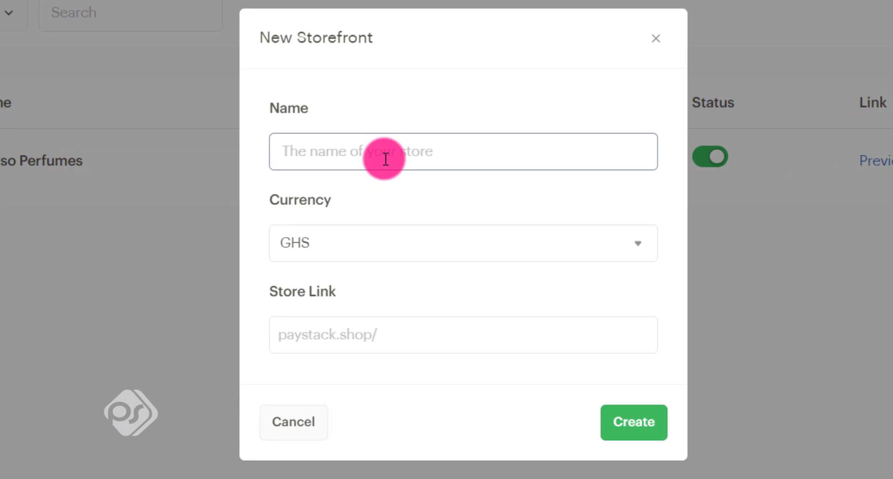
{"action": "type", "text": "Perfu"}
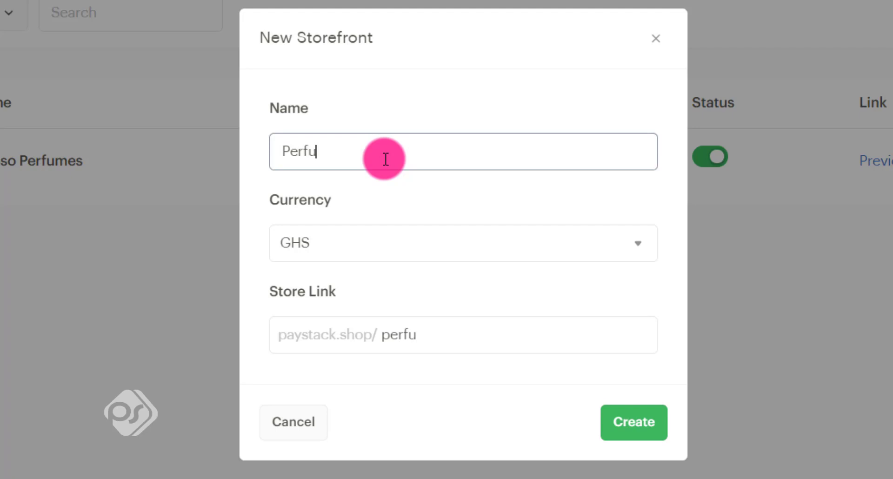
{"action": "type", "text": "me Bouti"}
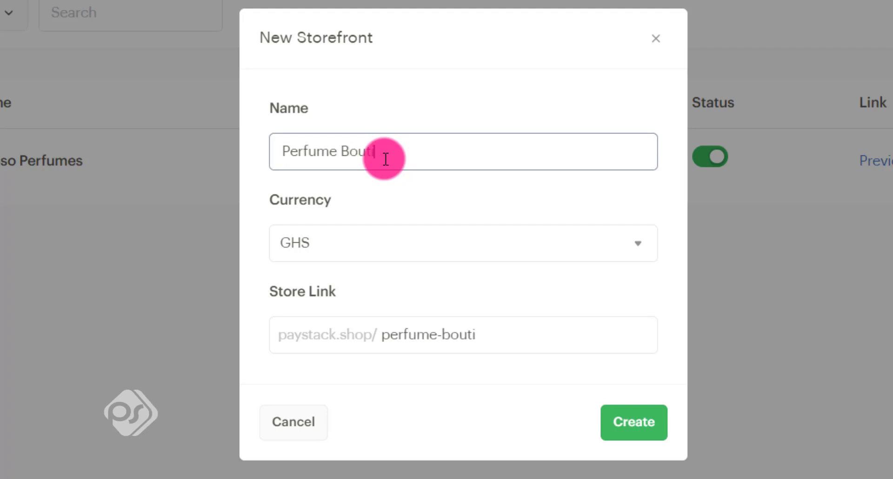
{"action": "type", "text": "que"}
{"action": "left_click", "coordinate": [395, 238]}
{"action": "left_click", "coordinate": [395, 238]}
{"action": "left_click", "coordinate": [400, 253]}
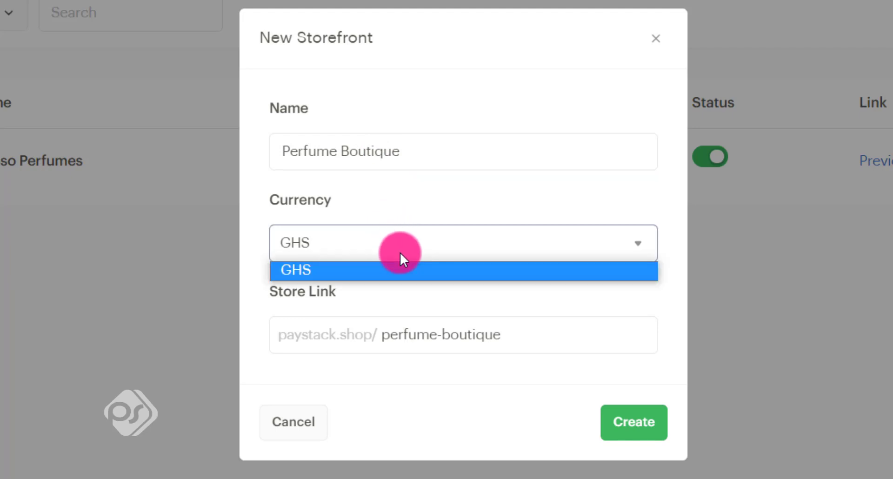
{"action": "left_click", "coordinate": [395, 244]}
{"action": "left_click", "coordinate": [394, 243]}
{"action": "left_click", "coordinate": [381, 272]}
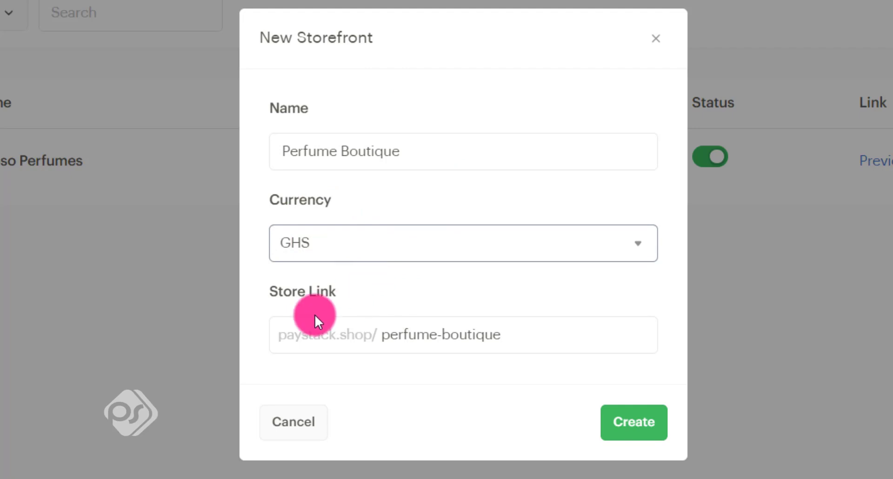
Step: Review the new storefront's name and link, keep the link ending perfume-boutique, and create the storefront
{"action": "left_click", "coordinate": [362, 340]}
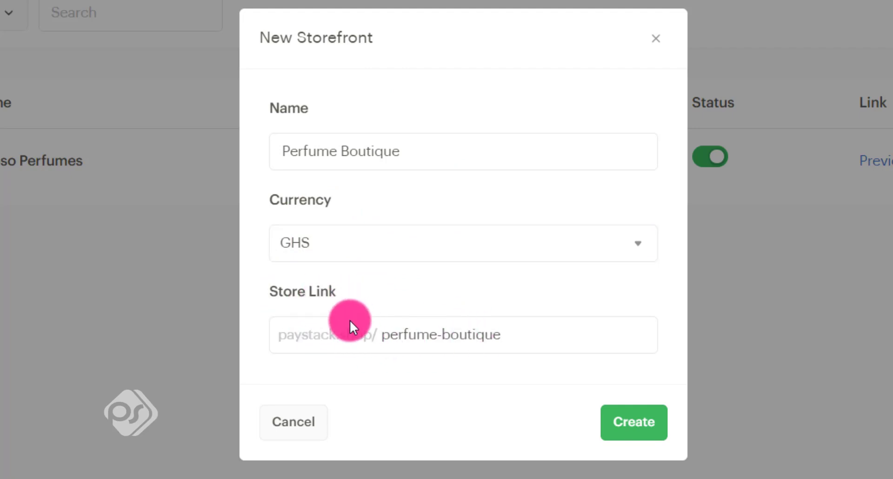
{"action": "left_click_drag", "start_coordinate": [529, 335], "coordinate": [325, 321]}
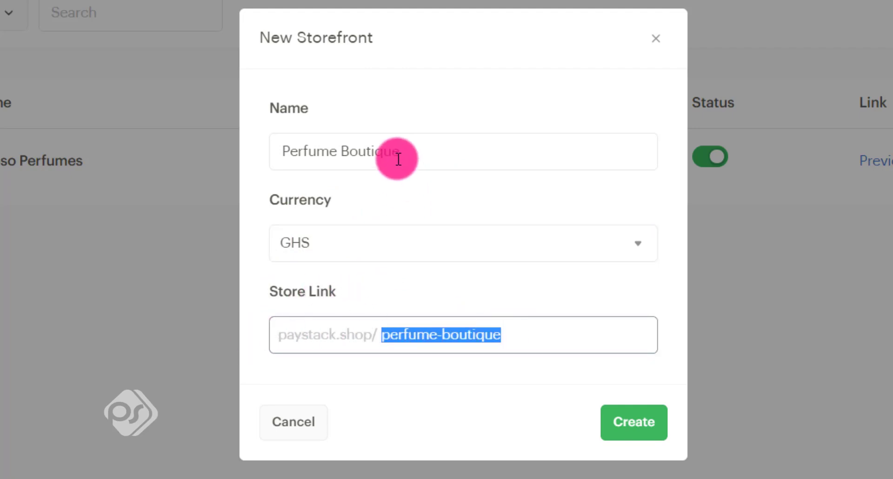
{"action": "left_click_drag", "start_coordinate": [398, 160], "coordinate": [244, 155]}
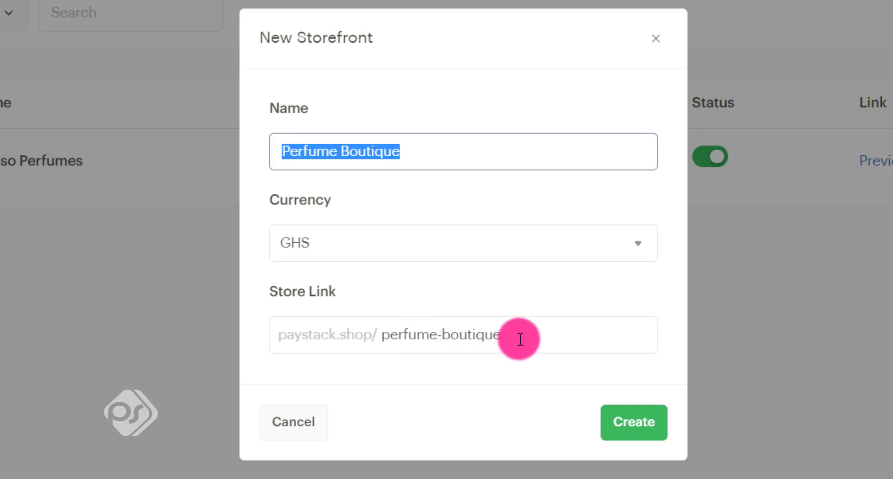
{"action": "left_click_drag", "start_coordinate": [524, 336], "coordinate": [241, 332]}
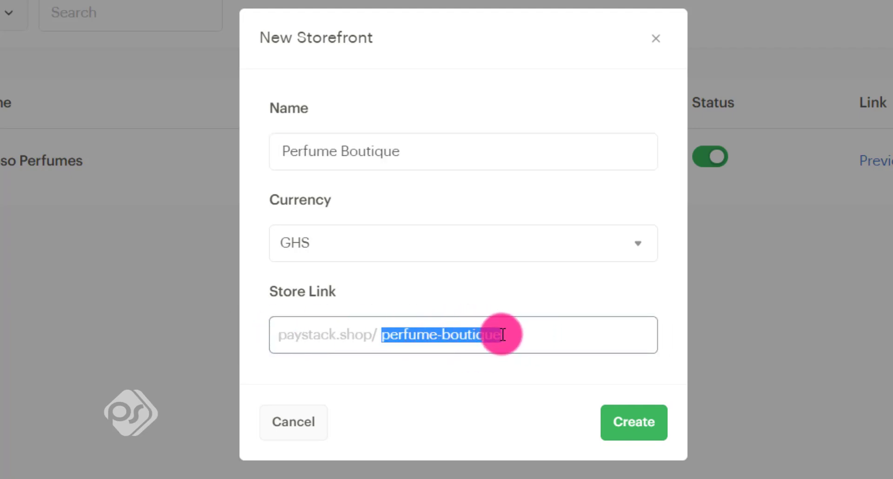
{"action": "left_click", "coordinate": [519, 334]}
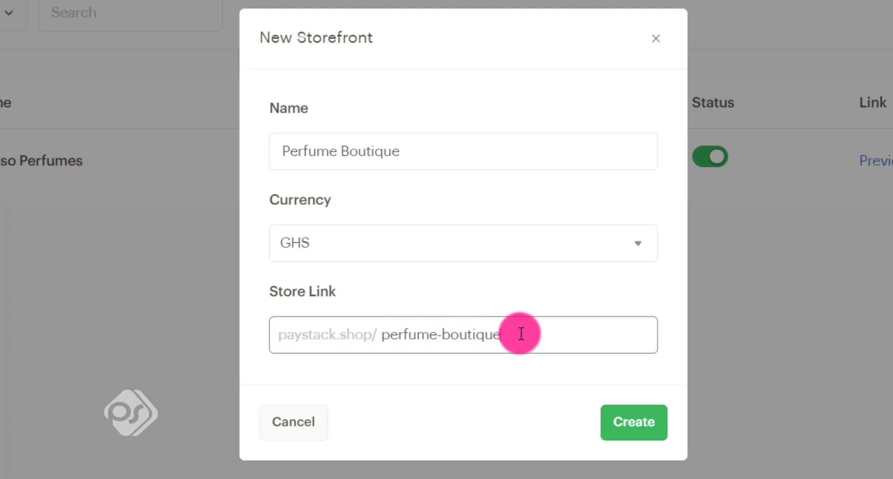
{"action": "left_click_drag", "start_coordinate": [537, 336], "coordinate": [245, 334]}
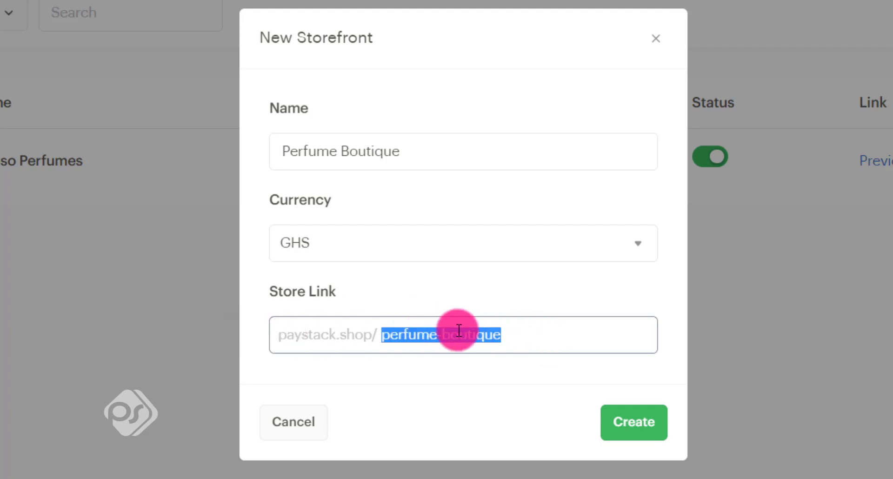
{"action": "left_click", "coordinate": [514, 335]}
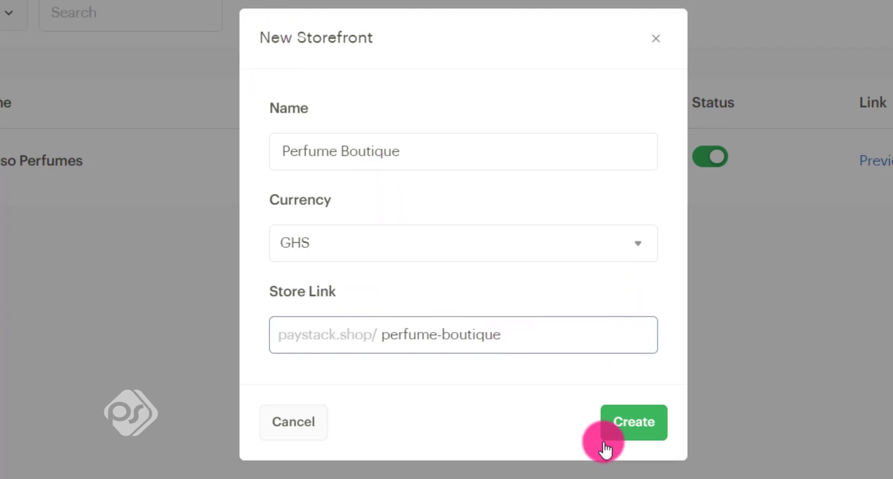
{"action": "left_click", "coordinate": [638, 438]}
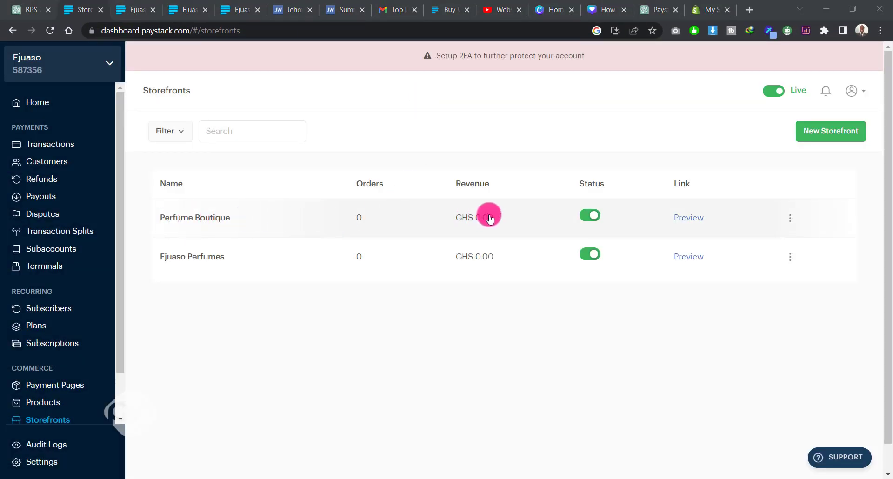
Step: Preview the Perfume Boutique store page, return to the storefronts list and view the store's archive, duplicate and delete options
{"action": "left_click", "coordinate": [692, 218]}
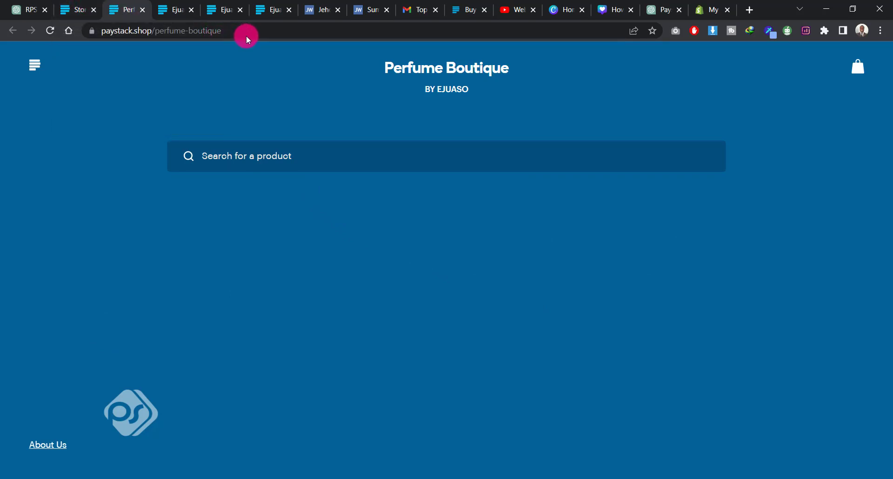
{"action": "key", "text": "ctrl+shift+Tab"}
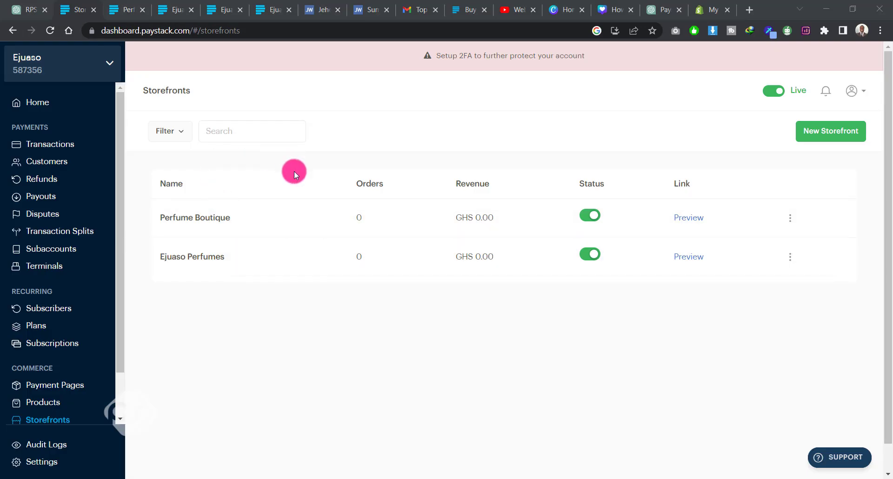
{"action": "left_click", "coordinate": [790, 218]}
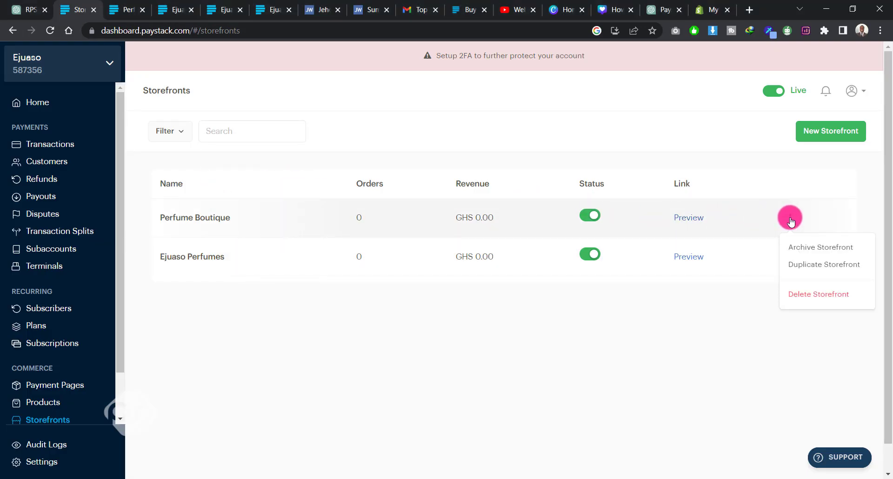
Step: Open the Perfume Boutique storefront, view its orders and switch to its products
{"action": "left_click", "coordinate": [201, 218]}
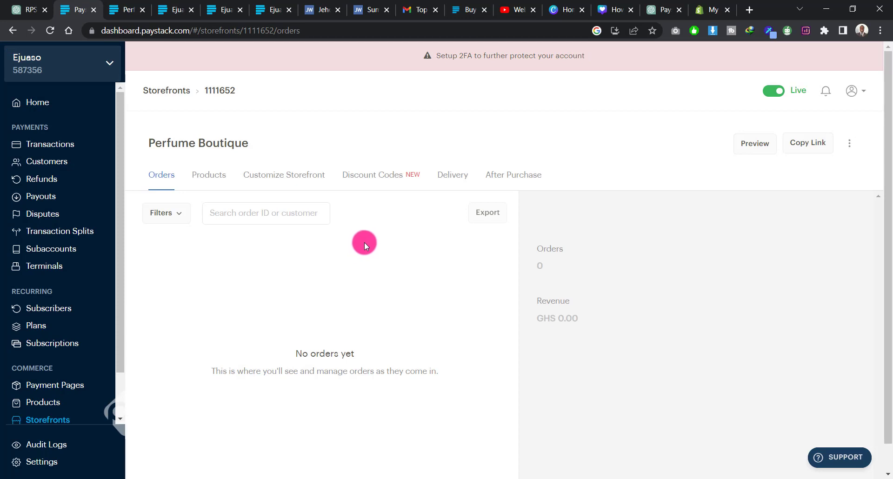
{"action": "left_click", "coordinate": [244, 214]}
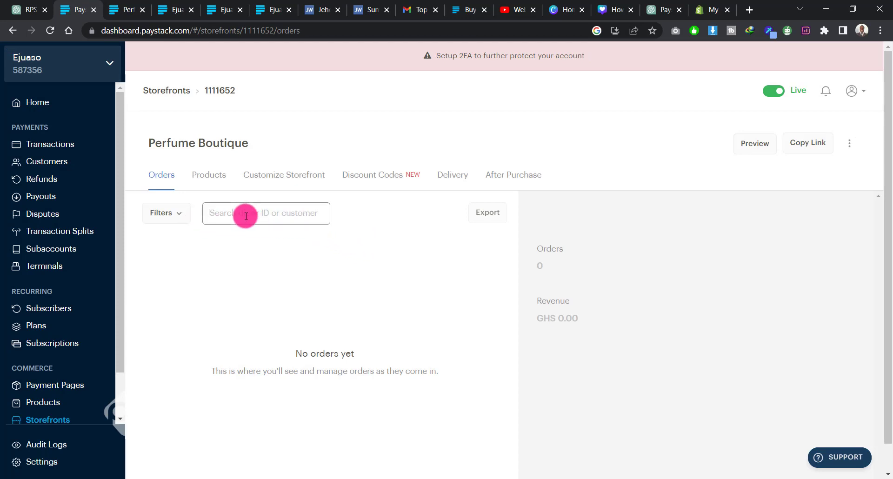
{"action": "left_click", "coordinate": [211, 176]}
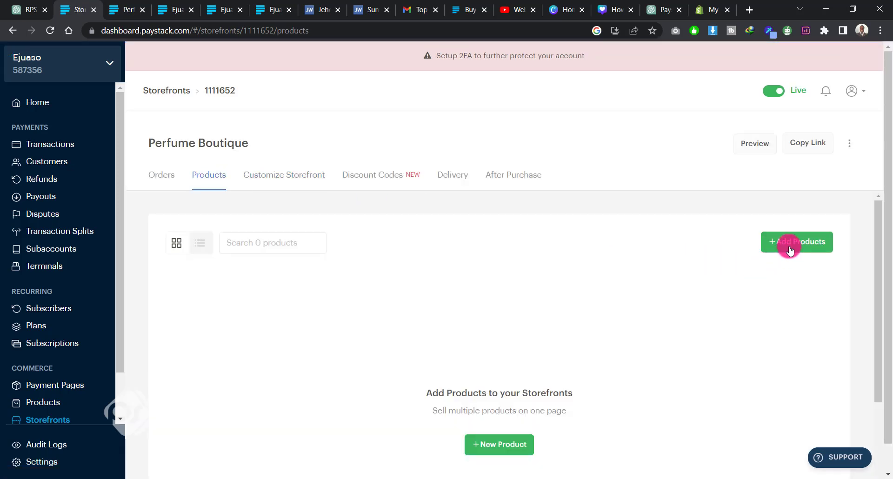
Step: Look through the existing products that can be added, and start a new product named Lipstick instead
{"action": "left_click", "coordinate": [798, 249]}
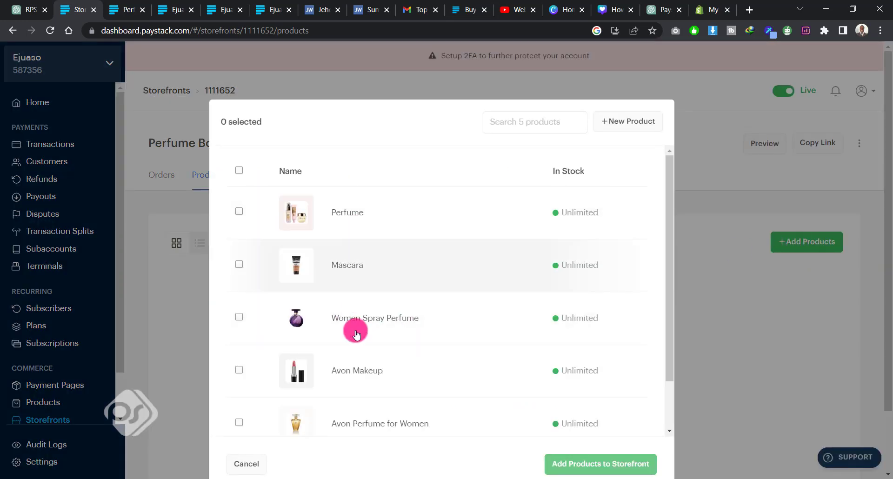
{"action": "scroll", "coordinate": [385, 272], "scroll_direction": "down", "scroll_amount": 2}
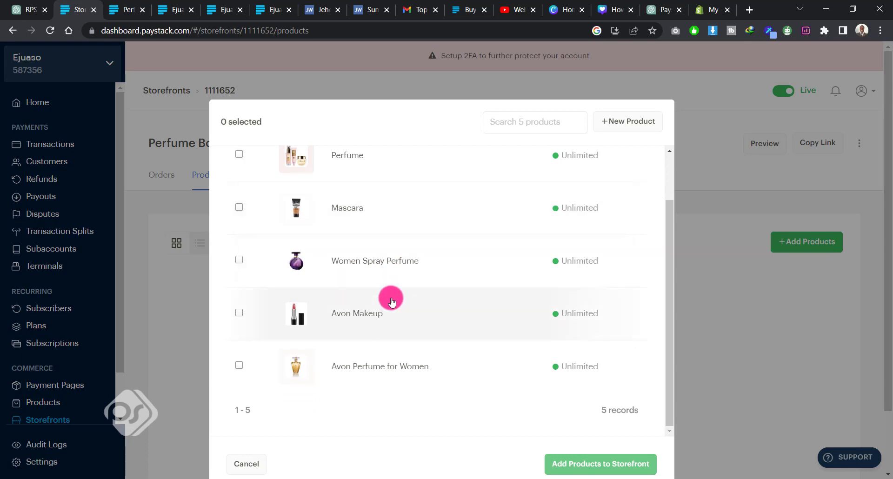
{"action": "scroll", "coordinate": [390, 301], "scroll_direction": "up", "scroll_amount": 2}
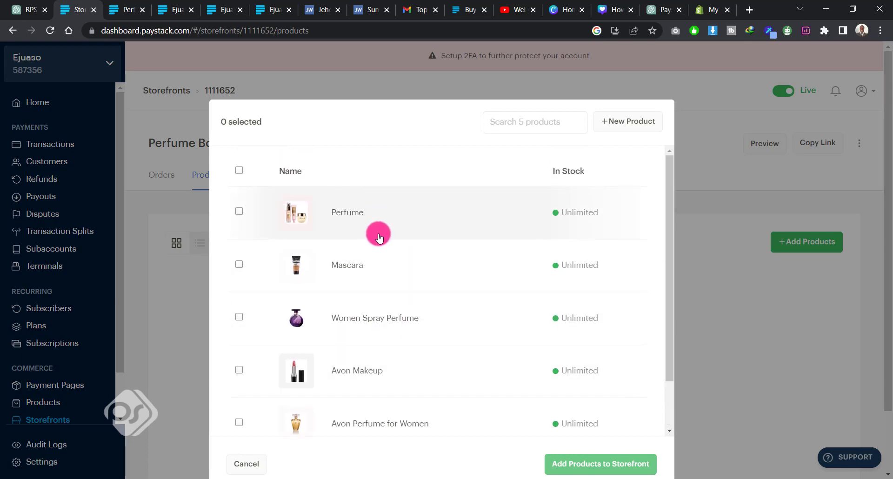
{"action": "left_click", "coordinate": [629, 121]}
{"action": "left_click", "coordinate": [401, 212]}
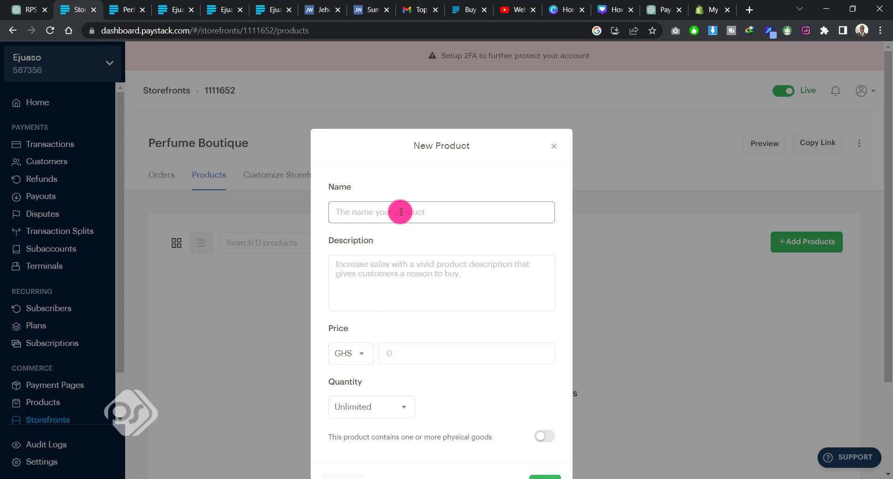
{"action": "type", "text": "Lipstick"}
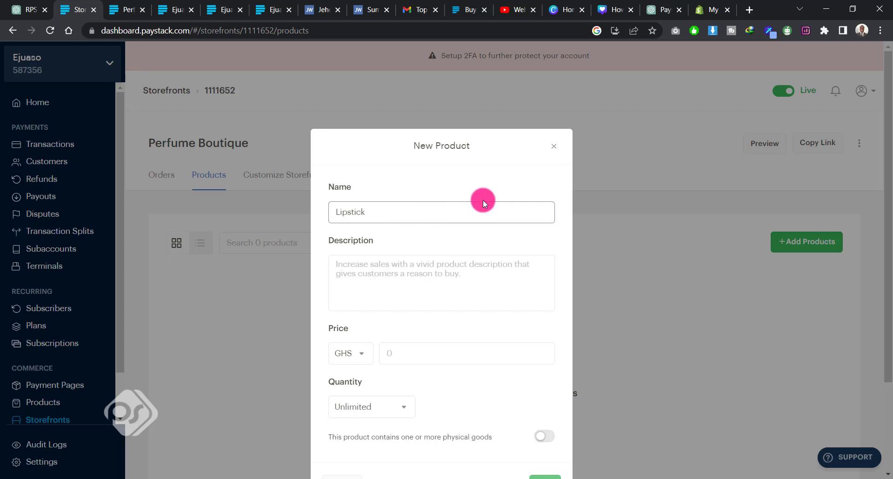
{"action": "left_click", "coordinate": [421, 273]}
{"action": "left_click_drag", "start_coordinate": [368, 212], "coordinate": [325, 209]}
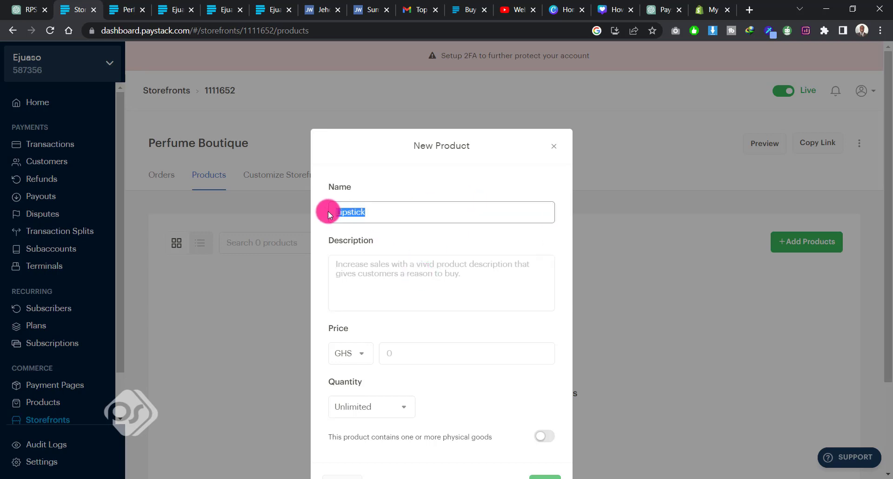
Step: Enter "Affordable lipsticks" as the new product's description
{"action": "left_click", "coordinate": [373, 267]}
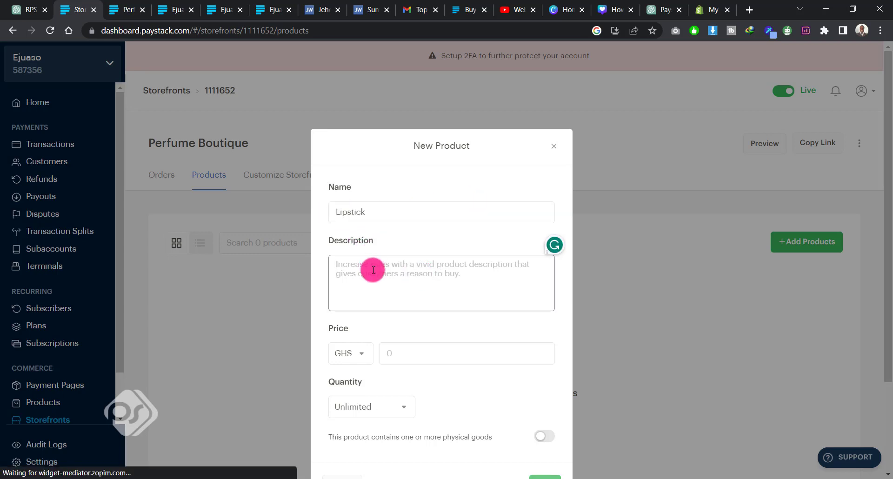
{"action": "type", "text": "Affor"}
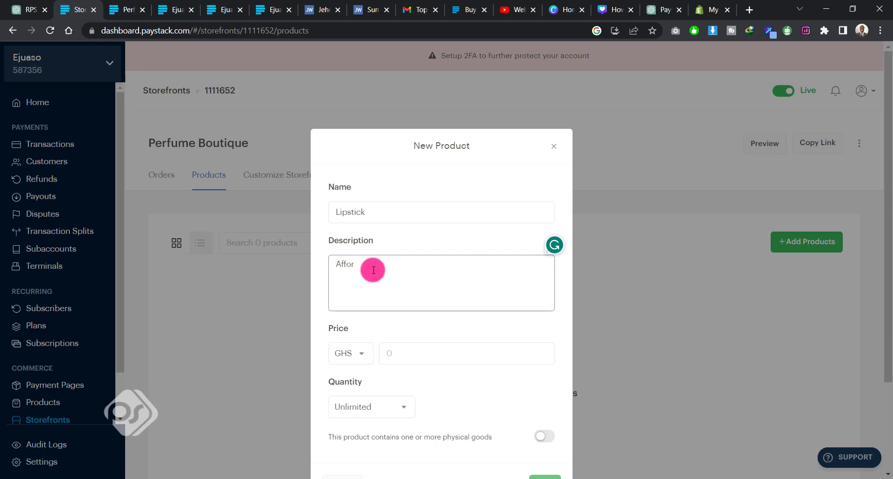
{"action": "type", "text": "dable lipsticks"}
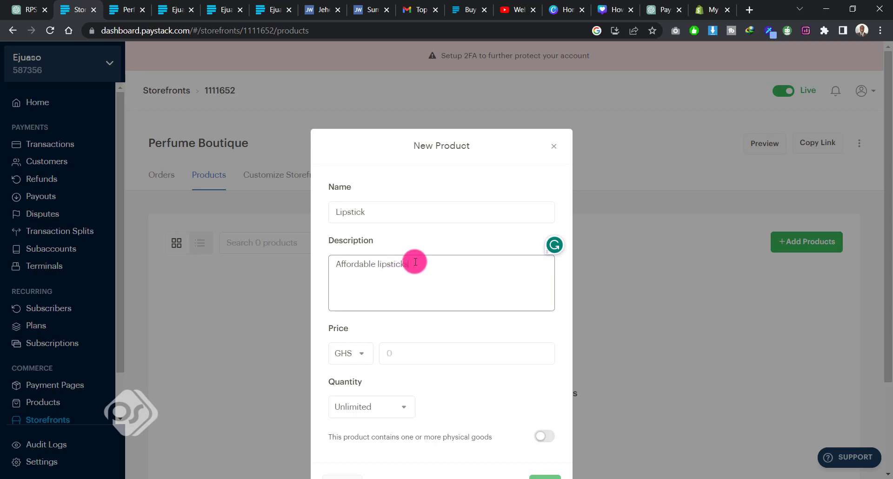
Step: Set the new product's price to GHS 100 and keep its quantity at Unlimited
{"action": "scroll", "coordinate": [458, 253], "scroll_direction": "down", "scroll_amount": 3}
{"action": "left_click", "coordinate": [365, 239]}
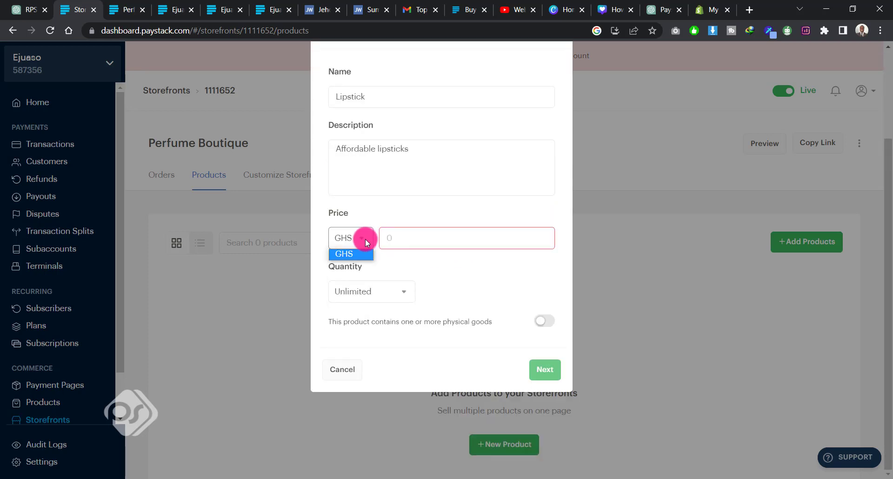
{"action": "left_click", "coordinate": [413, 239]}
{"action": "type", "text": "100"}
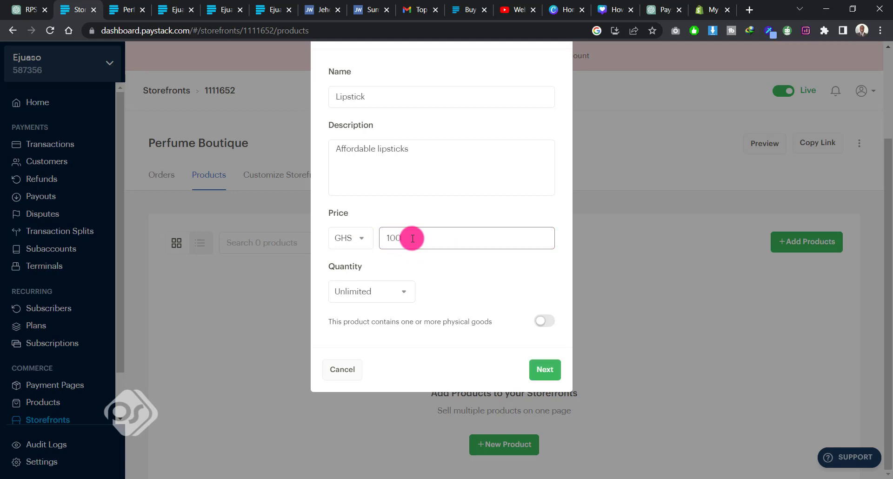
{"action": "left_click", "coordinate": [406, 292]}
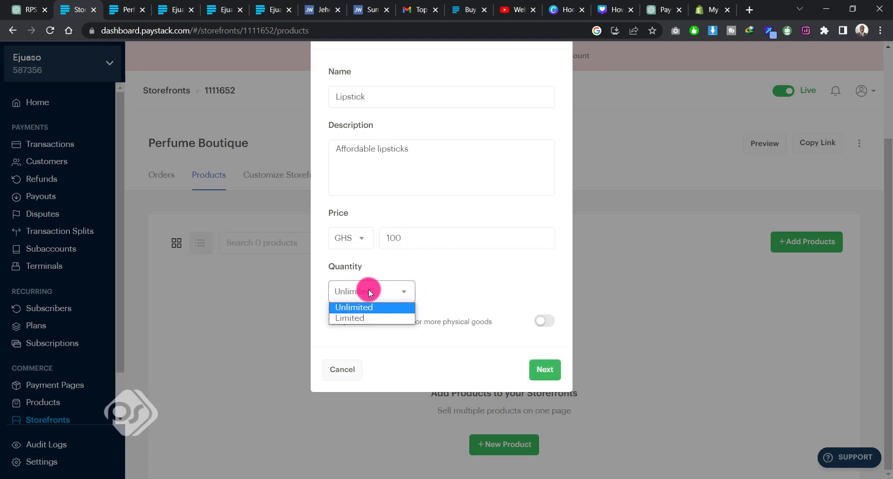
{"action": "left_click", "coordinate": [436, 288]}
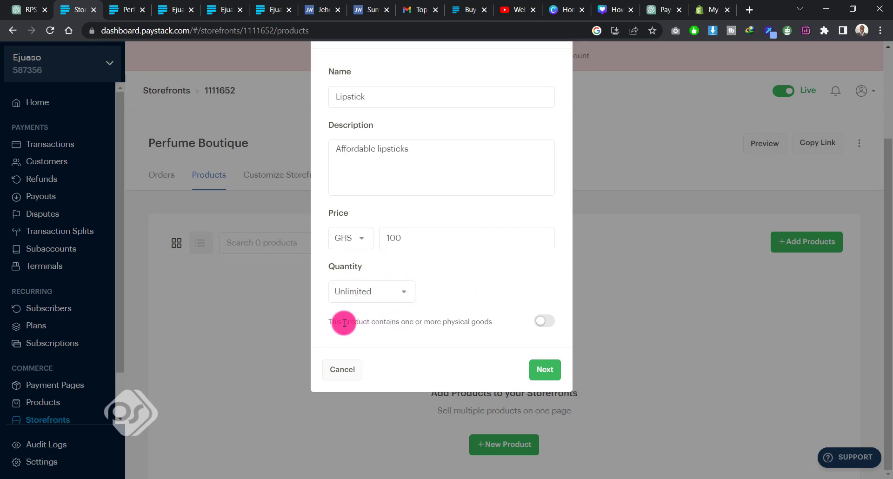
Step: Try the physical goods option, leave it switched off and continue to the Lipstick product's media upload
{"action": "left_click", "coordinate": [549, 325]}
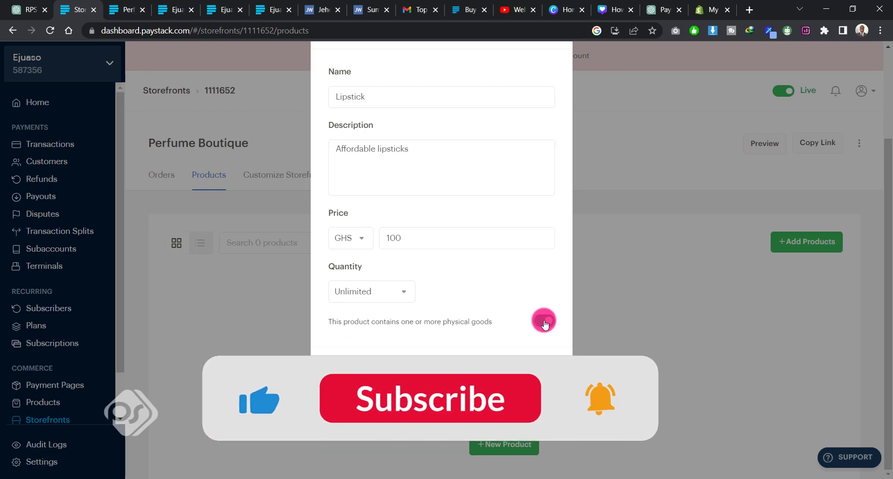
{"action": "left_click", "coordinate": [539, 323]}
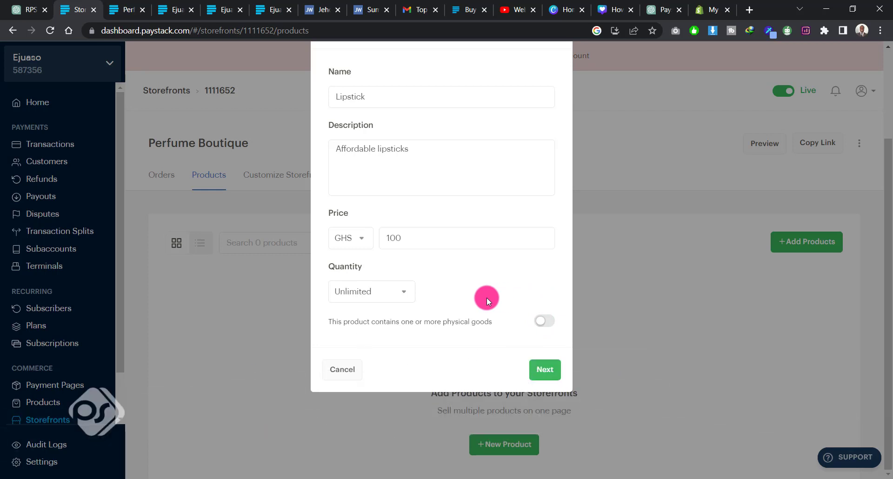
{"action": "left_click", "coordinate": [541, 369]}
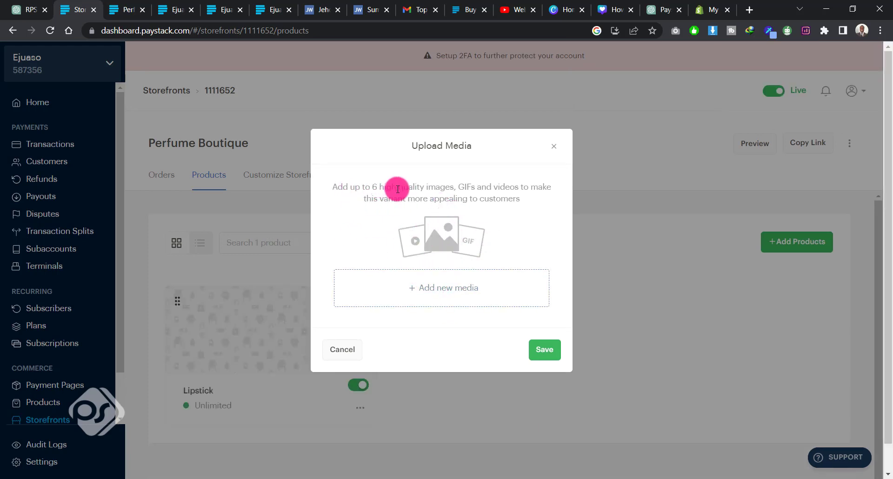
Step: Upload "Anew Instant Eye Smoother - 15ml.jpg" from the Avon Website folder as the Lipstick product's image and save it
{"action": "left_click", "coordinate": [446, 288]}
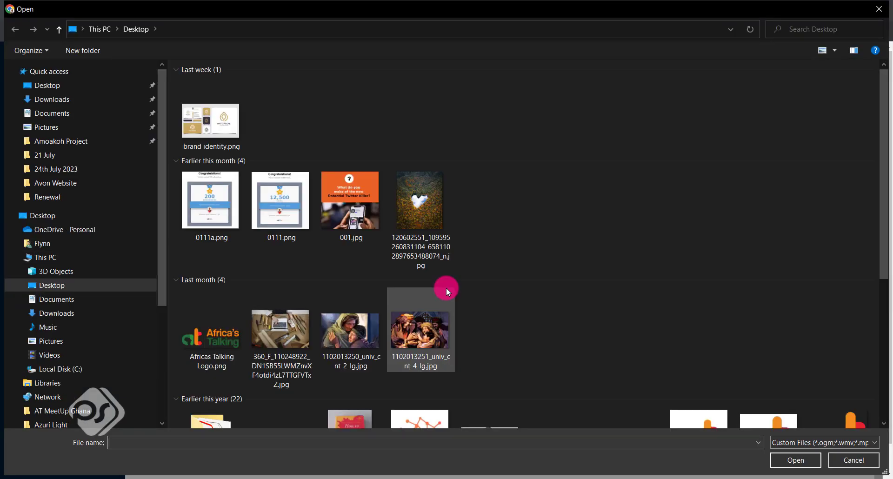
{"action": "scroll", "coordinate": [446, 286], "scroll_direction": "down", "scroll_amount": 7}
{"action": "left_click", "coordinate": [59, 197]}
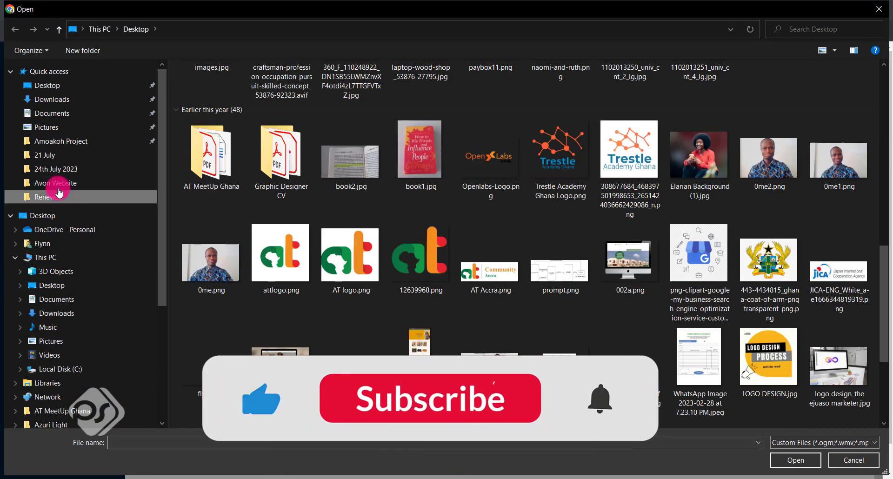
{"action": "left_click", "coordinate": [56, 183]}
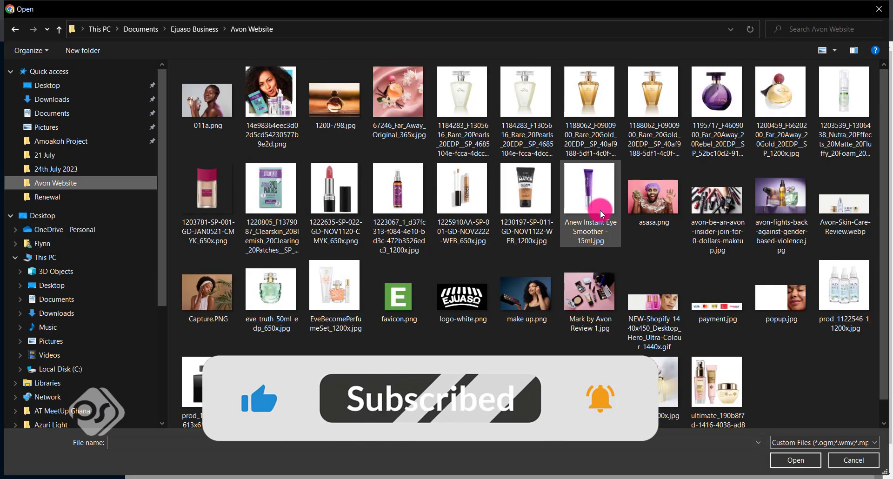
{"action": "scroll", "coordinate": [594, 240], "scroll_direction": "down", "scroll_amount": 1}
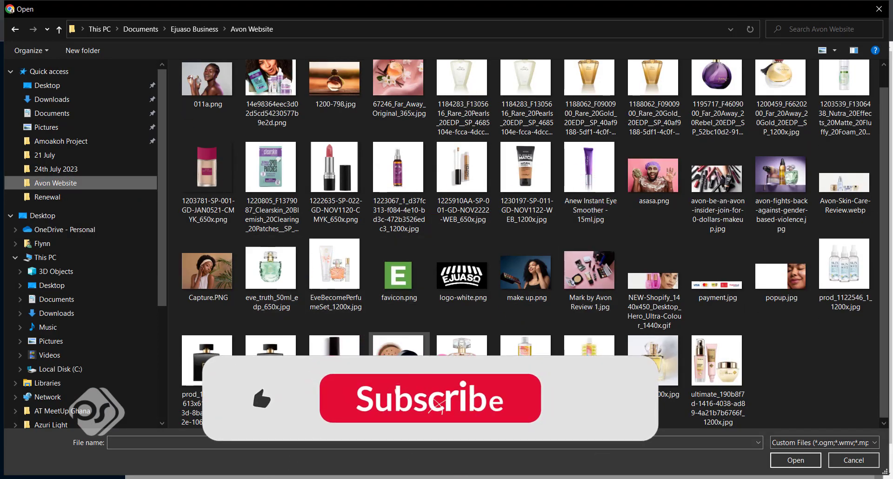
{"action": "scroll", "coordinate": [581, 210], "scroll_direction": "up", "scroll_amount": 1}
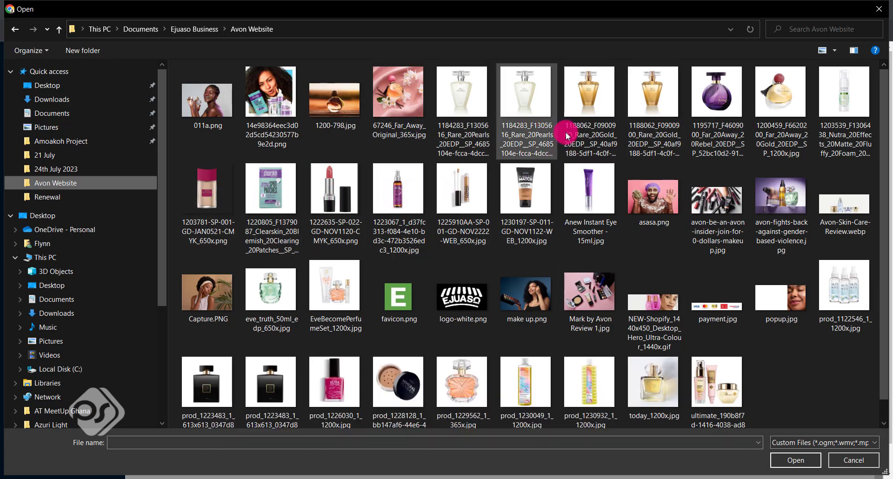
{"action": "left_click", "coordinate": [589, 195]}
{"action": "left_click", "coordinate": [791, 462]}
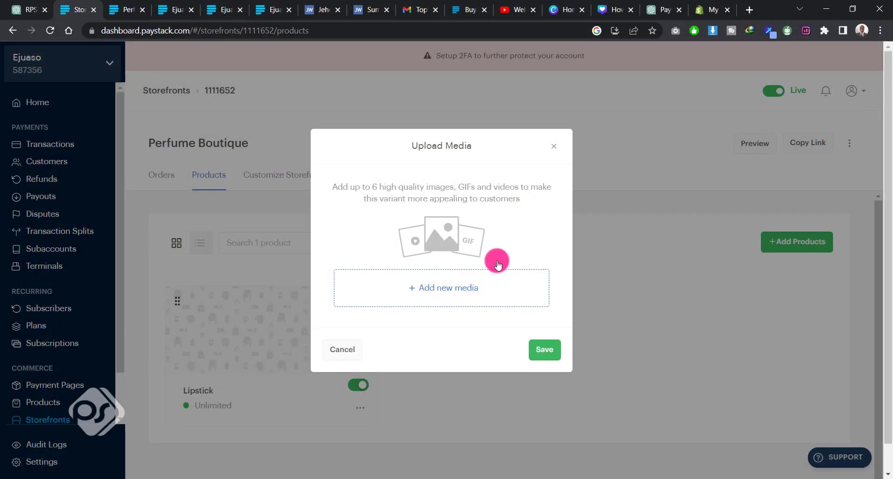
{"action": "left_click", "coordinate": [549, 355]}
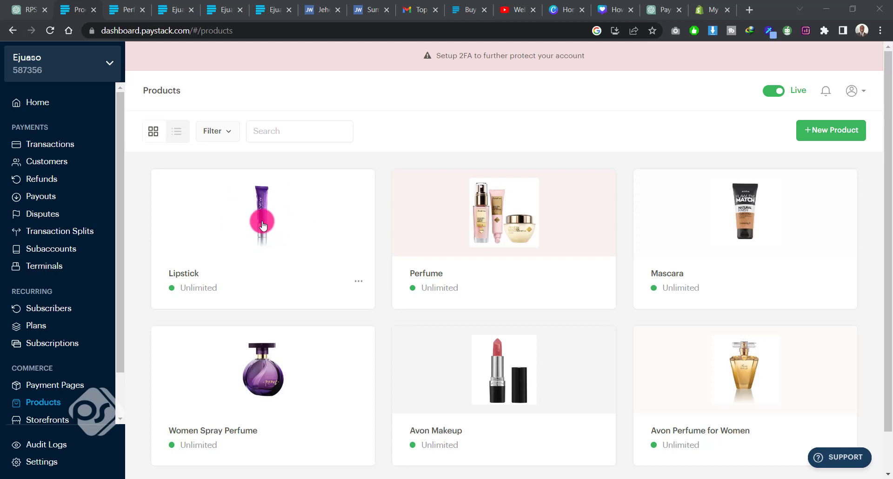
Step: Open the Lipstick product and review its orders and inventory overview
{"action": "left_click", "coordinate": [268, 222]}
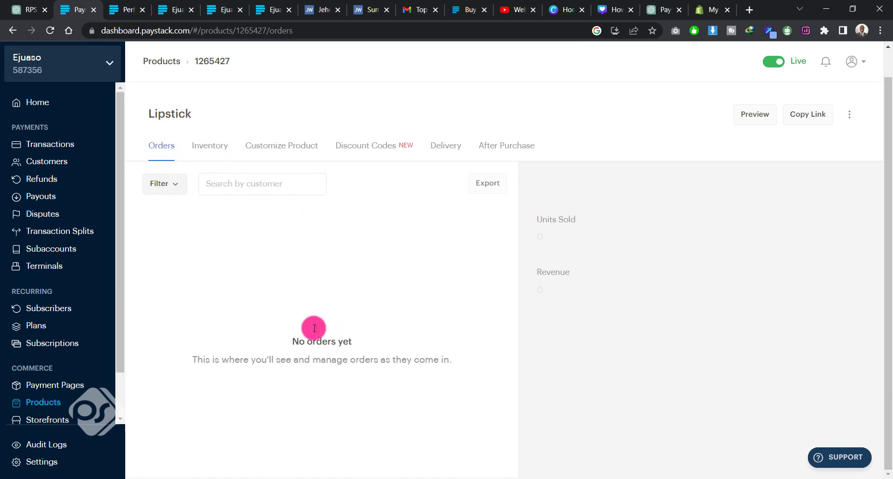
{"action": "left_click", "coordinate": [209, 146]}
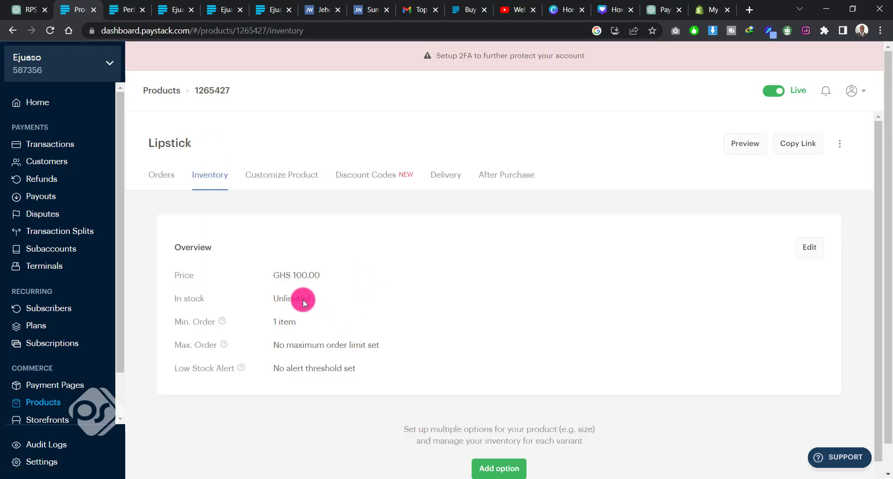
{"action": "scroll", "coordinate": [410, 308], "scroll_direction": "down", "scroll_amount": 1}
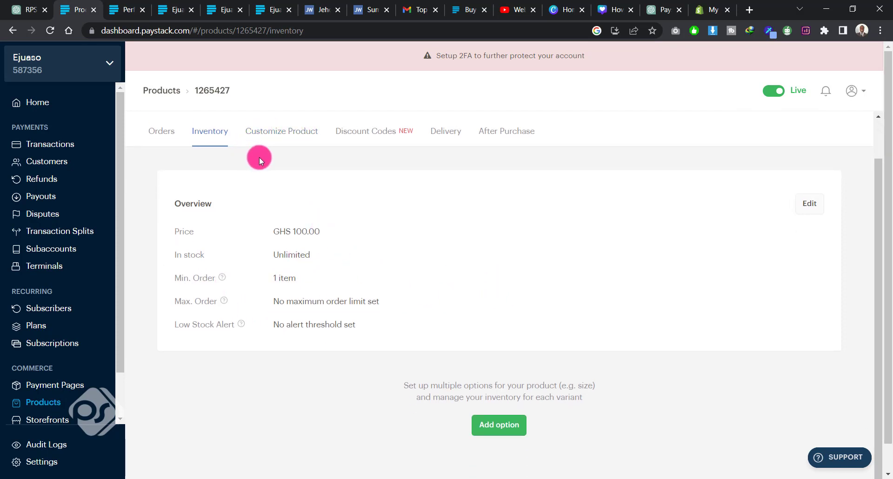
Step: Open the Lipstick product's customization settings and view its uploaded media without changing it
{"action": "left_click", "coordinate": [289, 134]}
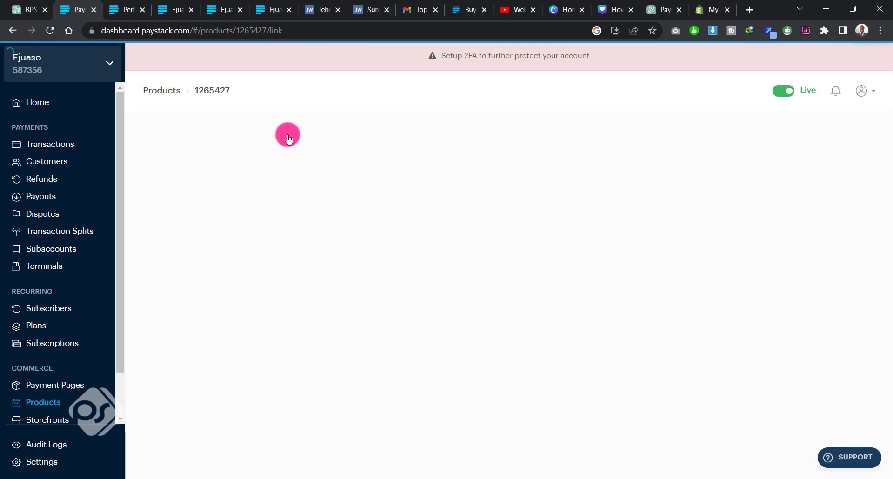
{"action": "scroll", "coordinate": [362, 287], "scroll_direction": "down", "scroll_amount": 1}
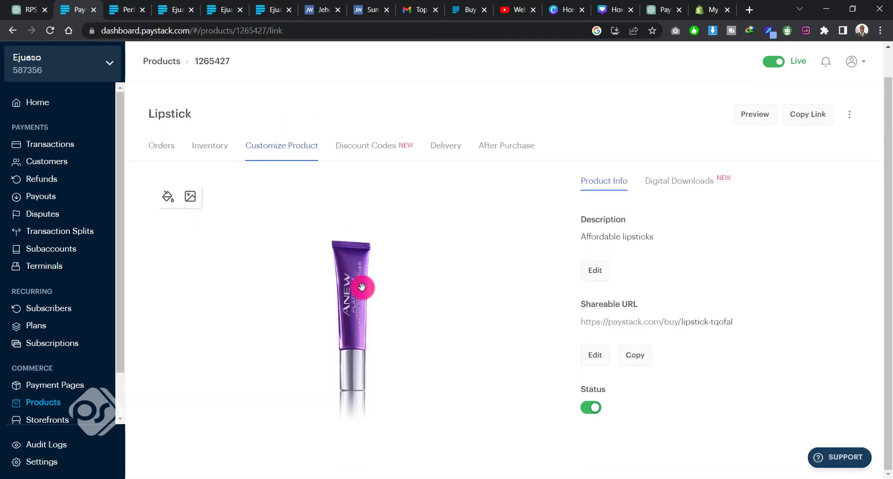
{"action": "left_click", "coordinate": [189, 197]}
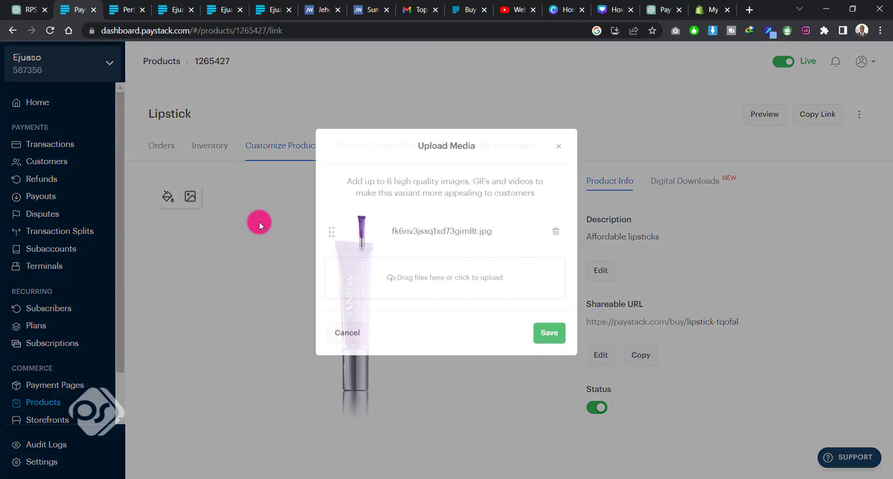
{"action": "left_click", "coordinate": [559, 147]}
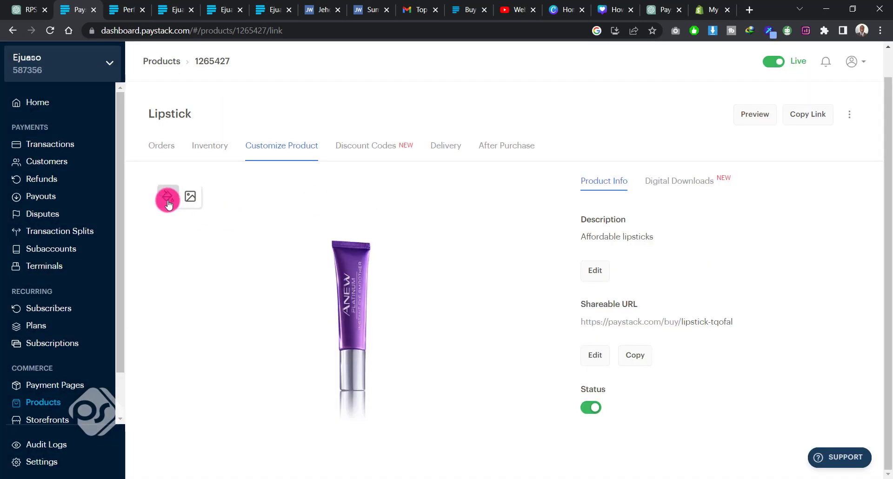
Step: Try orange, red and blue backgrounds behind the product image and settle on the light grey one
{"action": "left_click", "coordinate": [168, 202]}
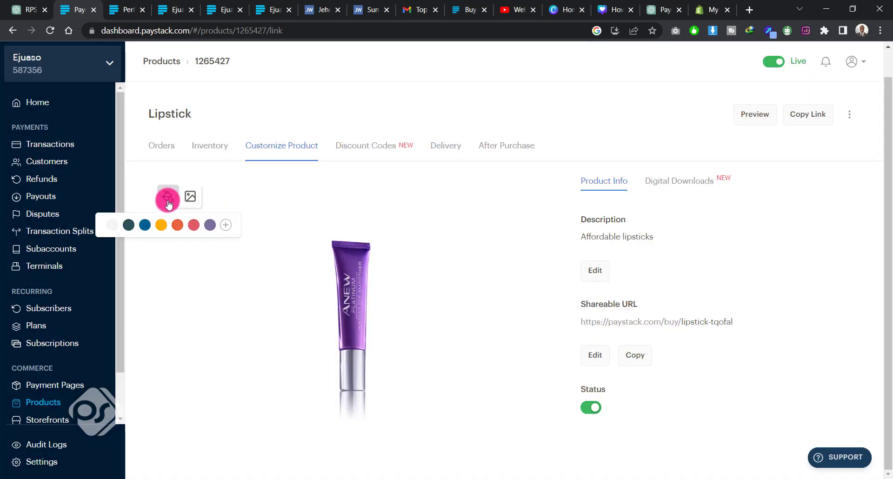
{"action": "left_click", "coordinate": [177, 226]}
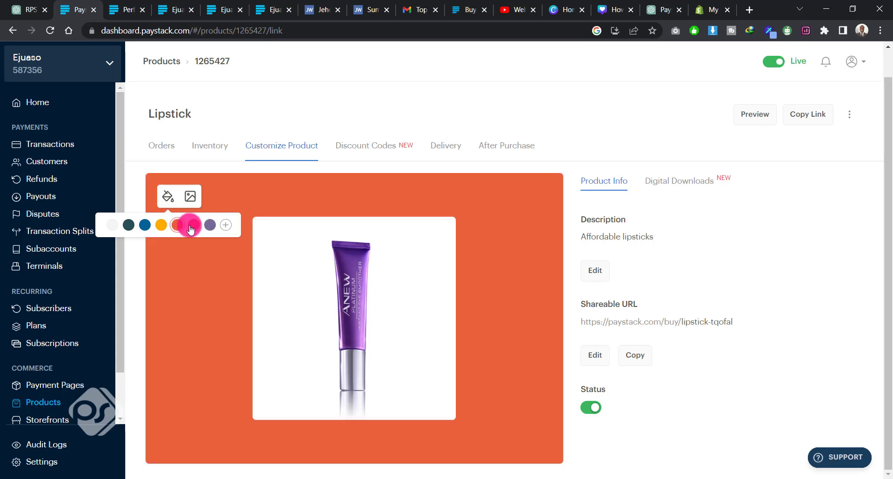
{"action": "left_click", "coordinate": [192, 227]}
{"action": "left_click", "coordinate": [145, 226]}
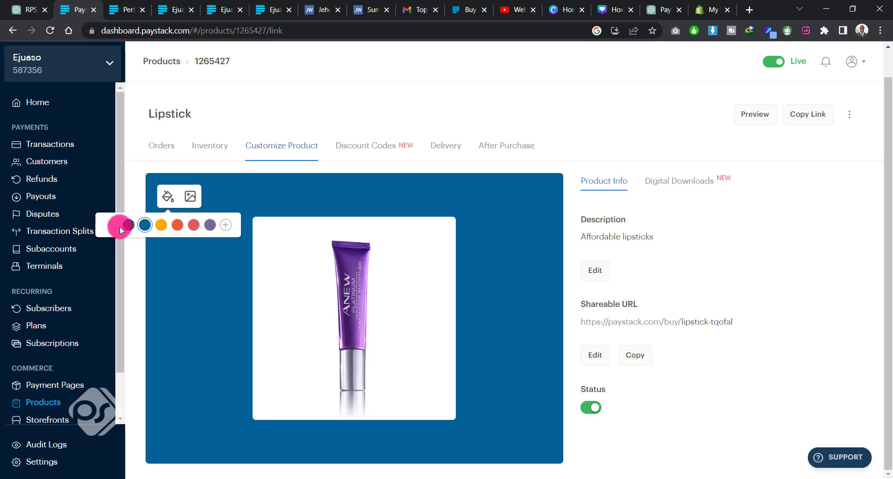
{"action": "left_click", "coordinate": [108, 226]}
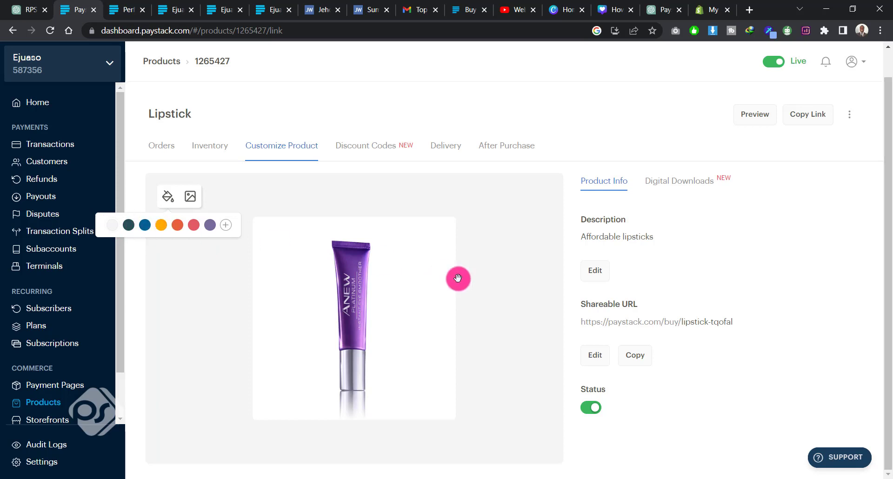
{"action": "left_click", "coordinate": [491, 289]}
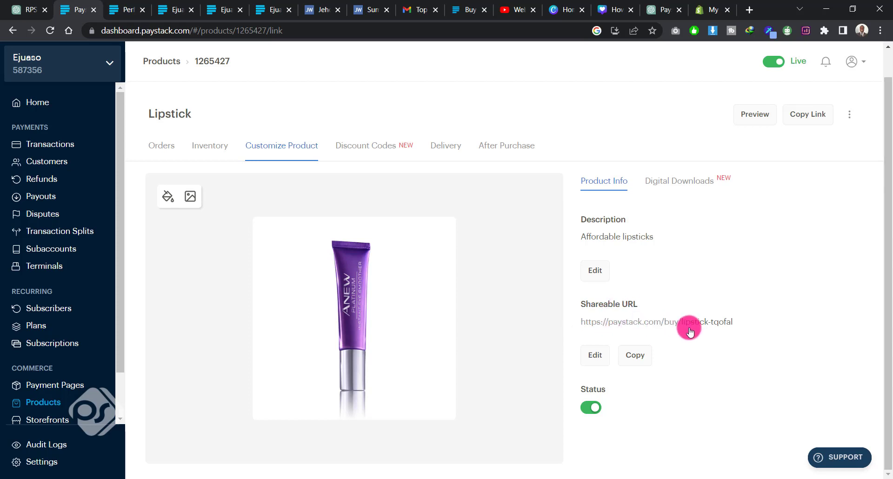
Step: Start a new discount code for the Lipstick product with the Percentage type and a value of 5%
{"action": "left_click", "coordinate": [372, 146]}
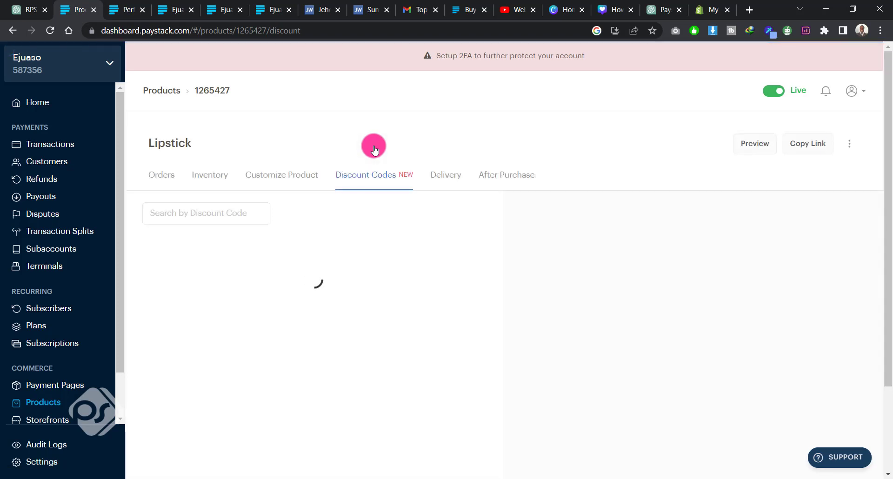
{"action": "scroll", "coordinate": [395, 282], "scroll_direction": "down", "scroll_amount": 2}
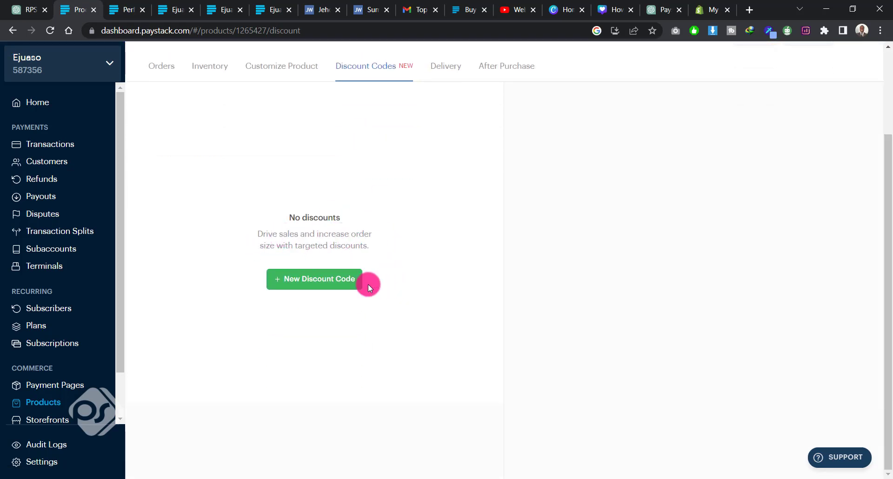
{"action": "scroll", "coordinate": [368, 283], "scroll_direction": "up", "scroll_amount": 2}
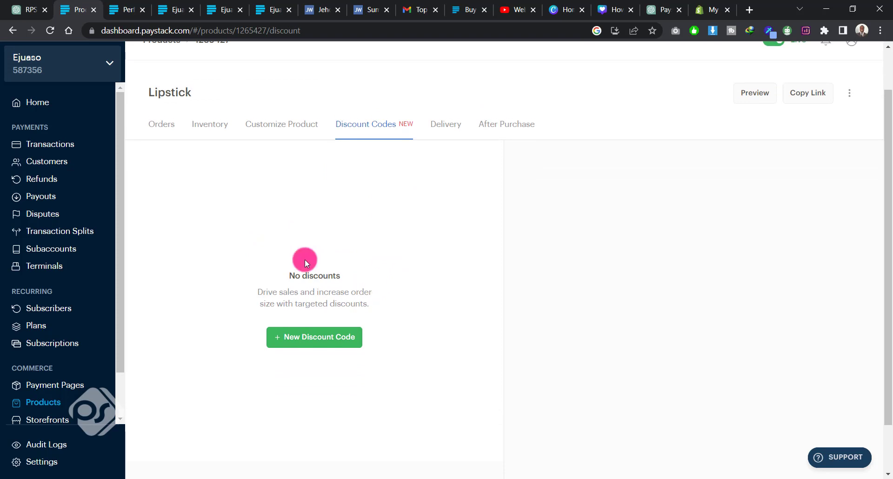
{"action": "left_click", "coordinate": [323, 339]}
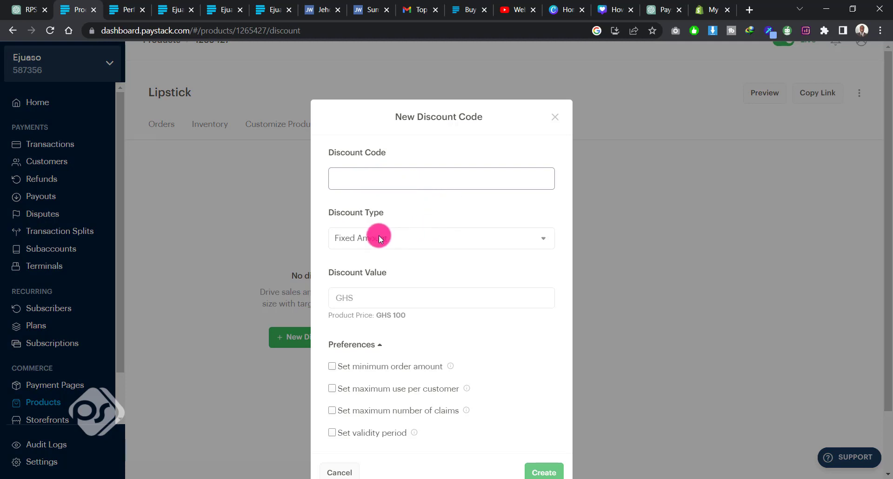
{"action": "left_click", "coordinate": [404, 239]}
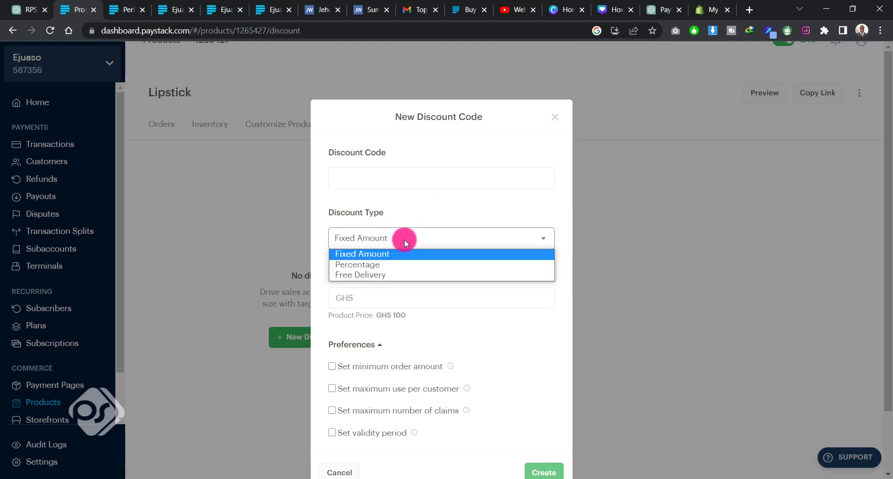
{"action": "left_click", "coordinate": [370, 263]}
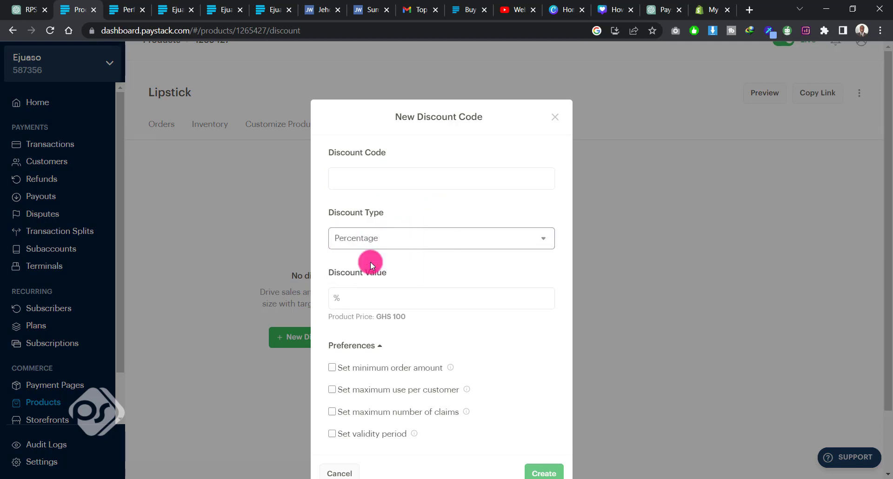
{"action": "left_click", "coordinate": [358, 296]}
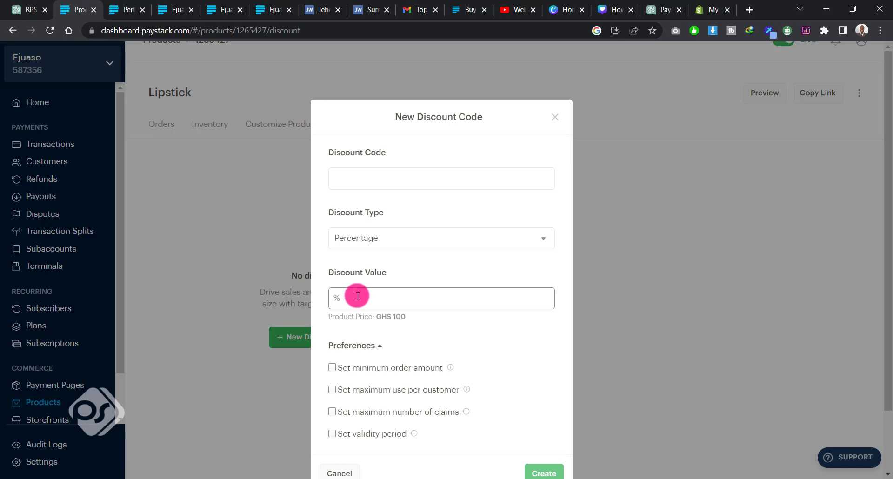
{"action": "type", "text": "5"}
Step: Name the discount code JULYSALES and view its remaining preferences
{"action": "left_click", "coordinate": [377, 171]}
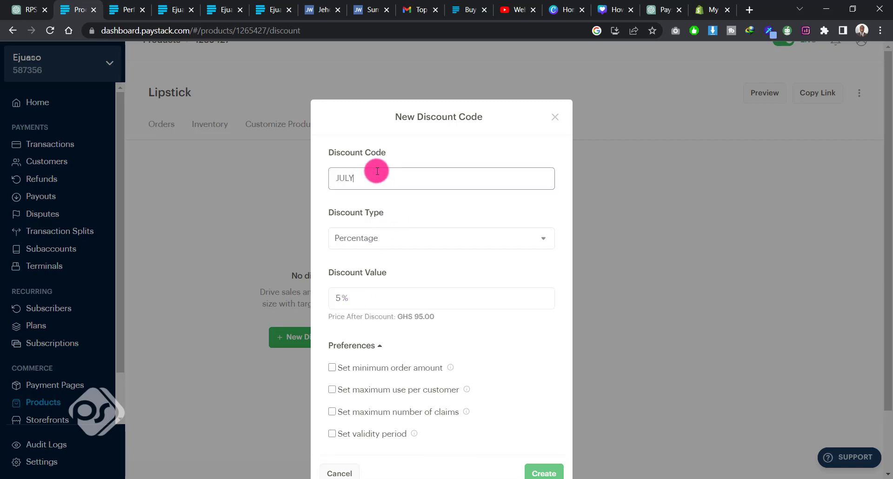
{"action": "type", "text": "JULYSALES"}
{"action": "scroll", "coordinate": [361, 179], "scroll_direction": "down", "scroll_amount": 2}
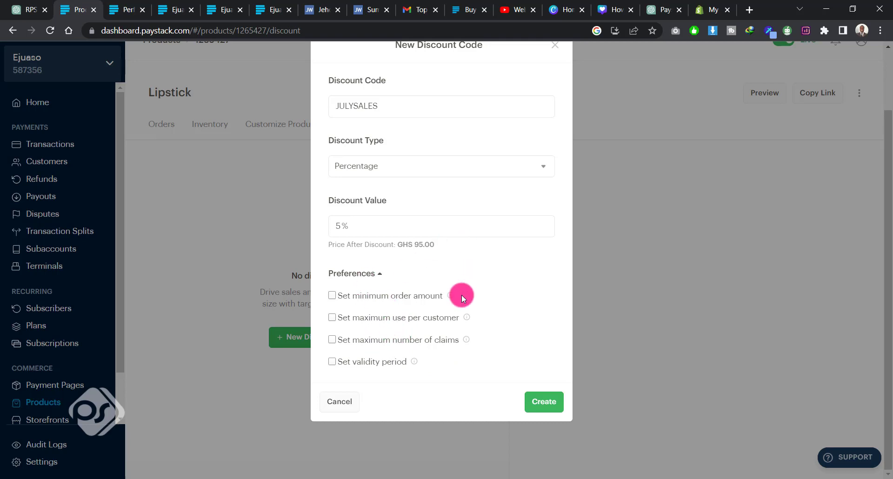
Step: Create the JULYSALES discount code without any preferences and close the prompt for sharing it
{"action": "scroll", "coordinate": [432, 278], "scroll_direction": "up", "scroll_amount": 2}
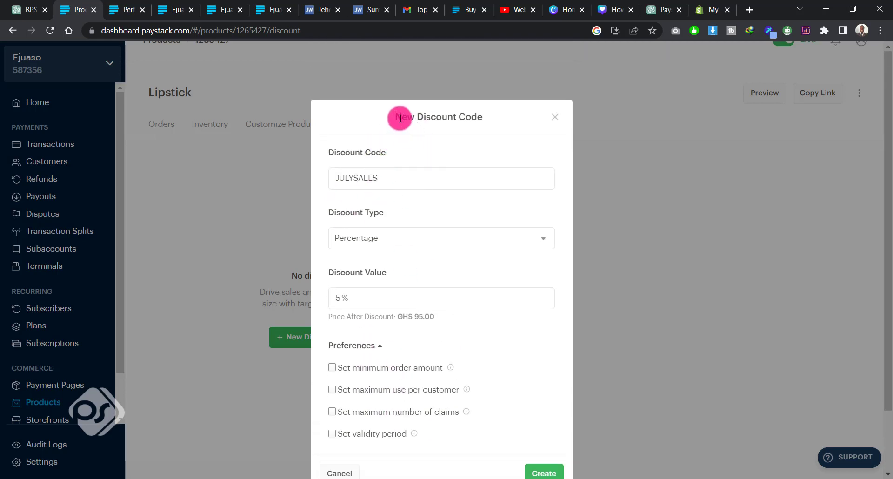
{"action": "scroll", "coordinate": [405, 260], "scroll_direction": "down", "scroll_amount": 1}
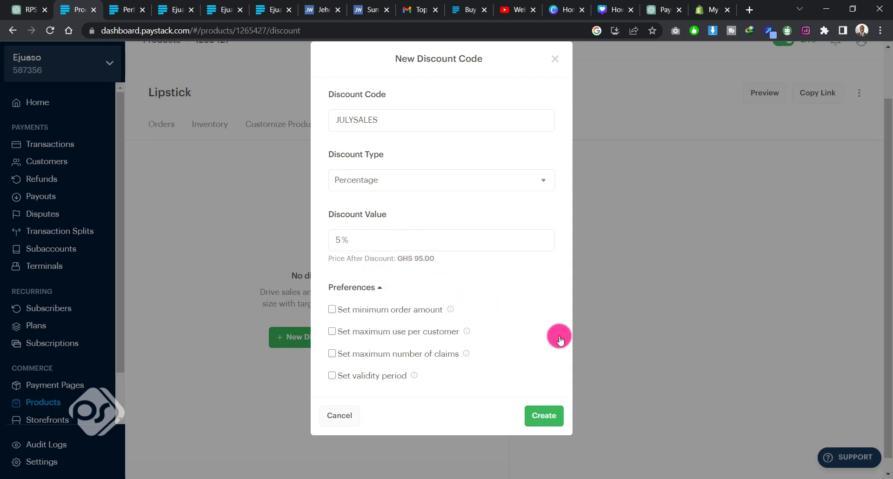
{"action": "left_click", "coordinate": [545, 417]}
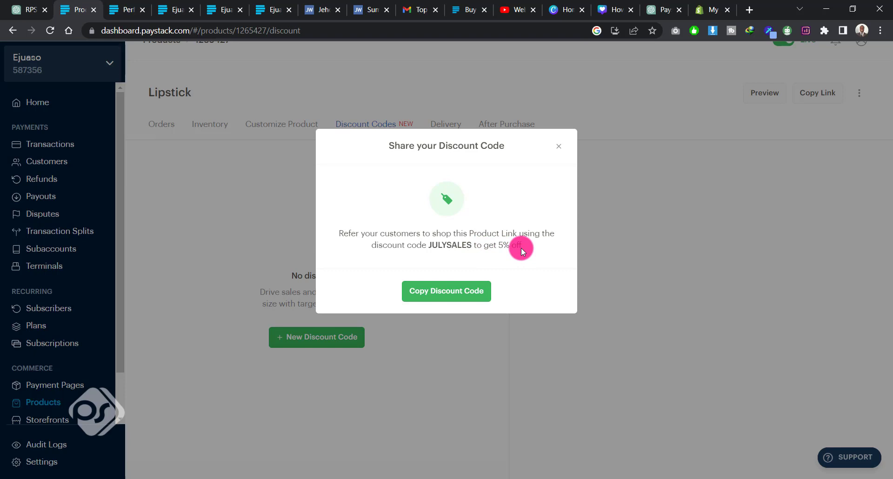
{"action": "left_click", "coordinate": [559, 150]}
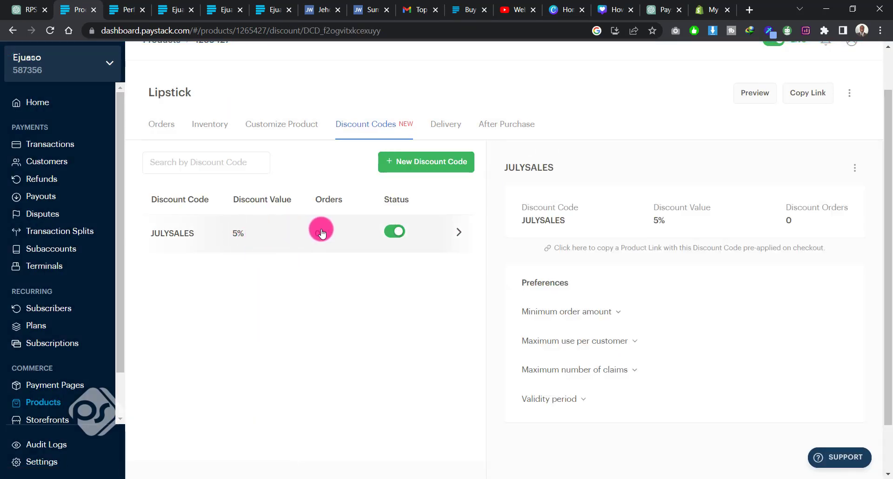
Step: Make the delivery address required in the Lipstick product's delivery settings
{"action": "left_click", "coordinate": [447, 126]}
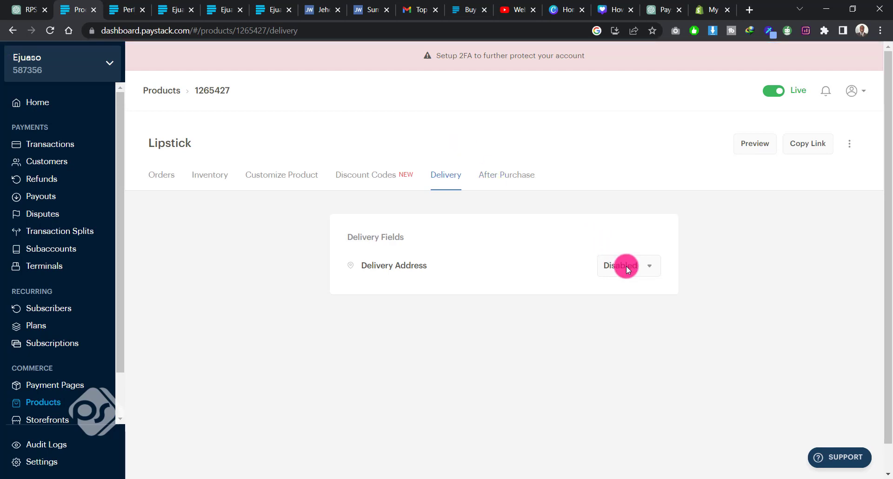
{"action": "left_click", "coordinate": [627, 266]}
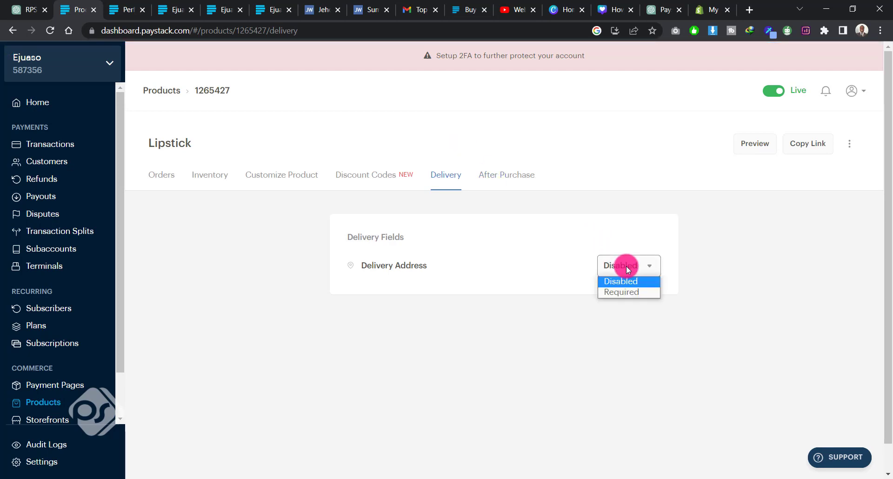
{"action": "left_click", "coordinate": [629, 293]}
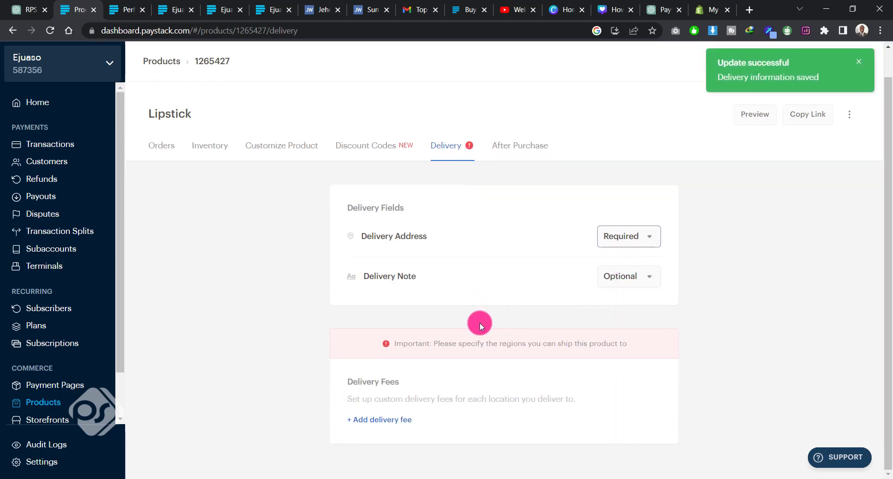
Step: Add and save a delivery fee of 20 for the location Accra on the Lipstick product
{"action": "left_click", "coordinate": [372, 420]}
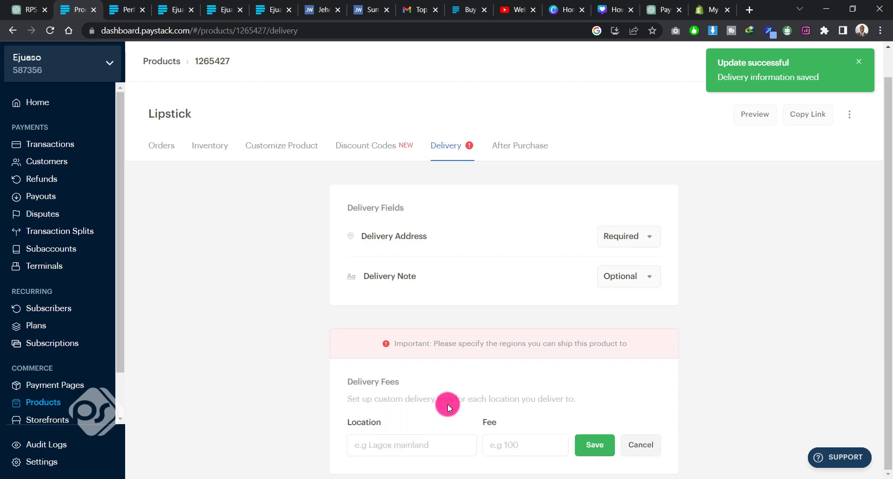
{"action": "left_click", "coordinate": [408, 446]}
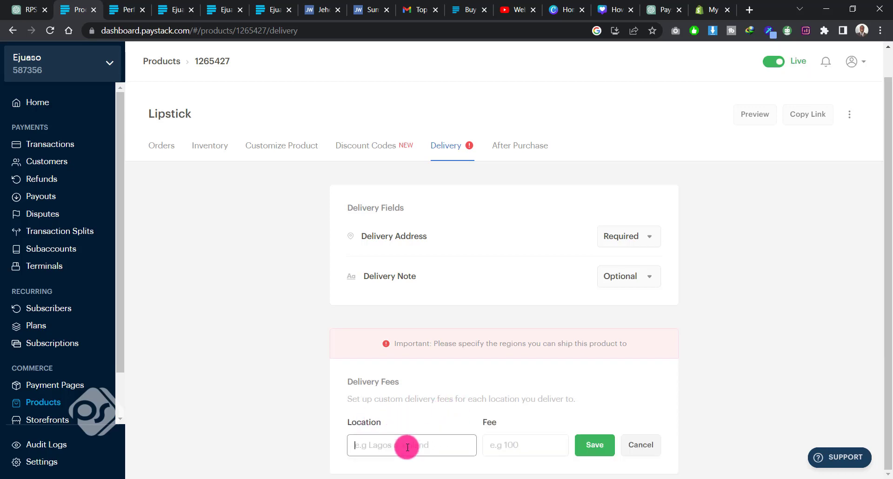
{"action": "type", "text": "Adcra"}
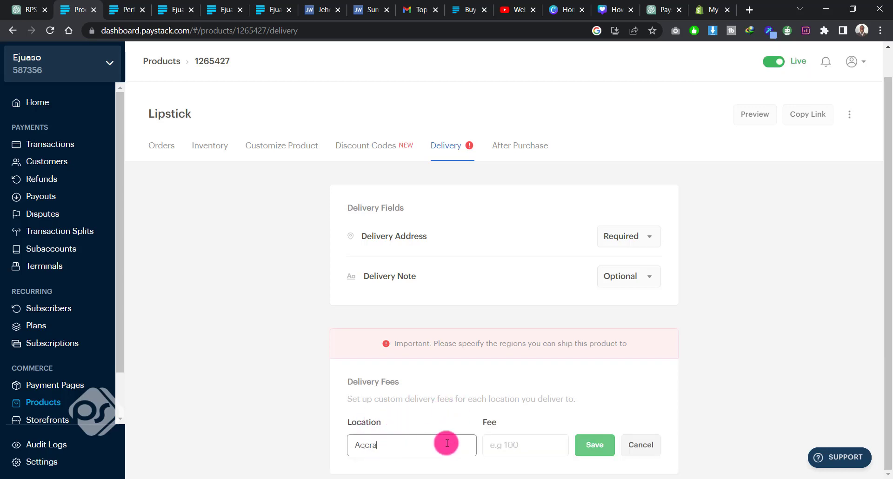
{"action": "left_click", "coordinate": [545, 449]}
{"action": "type", "text": "20"}
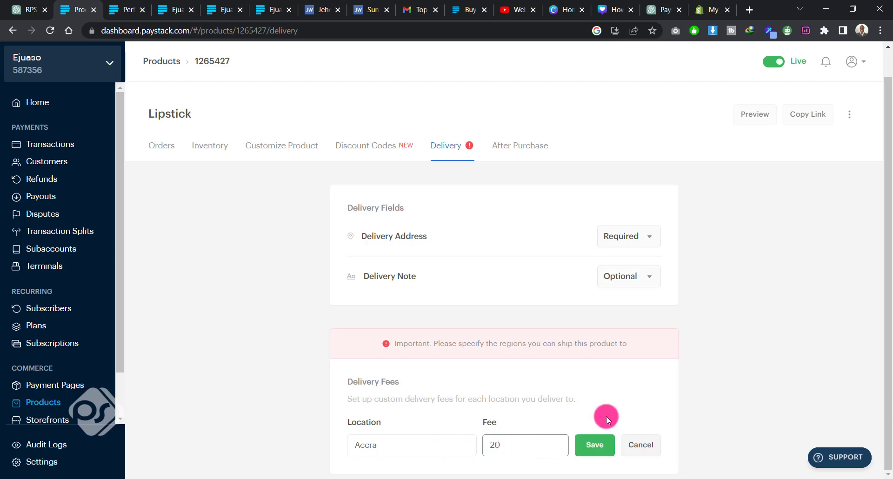
{"action": "left_click", "coordinate": [588, 447]}
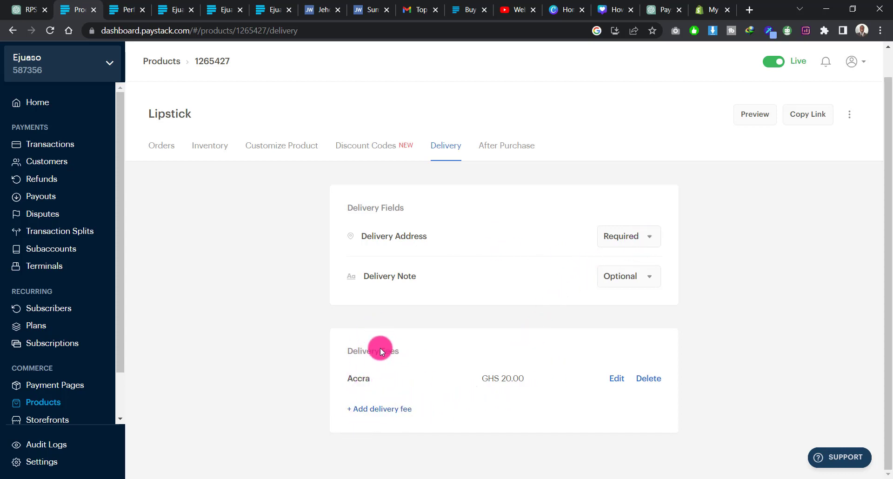
Step: View the Lipstick product's after-purchase settings and preview its public page before returning to the dashboard
{"action": "left_click", "coordinate": [522, 148]}
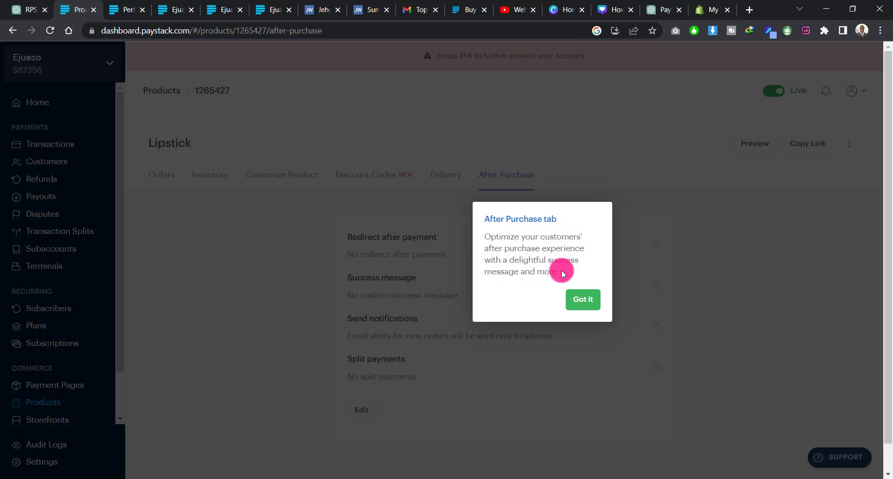
{"action": "left_click", "coordinate": [584, 300]}
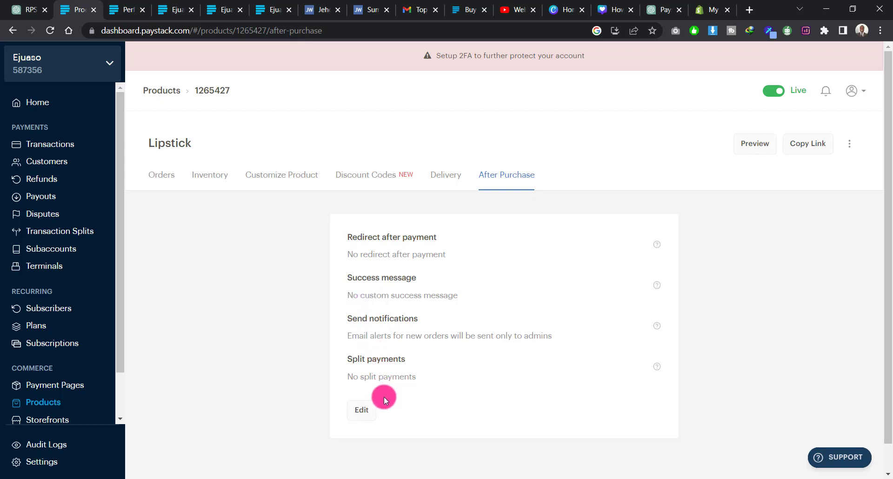
{"action": "scroll", "coordinate": [341, 182], "scroll_direction": "down", "scroll_amount": 1}
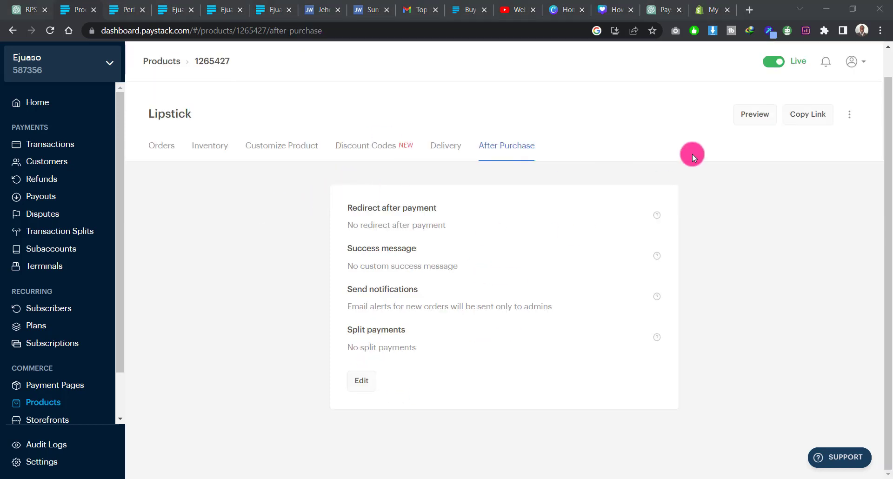
{"action": "left_click", "coordinate": [747, 114]}
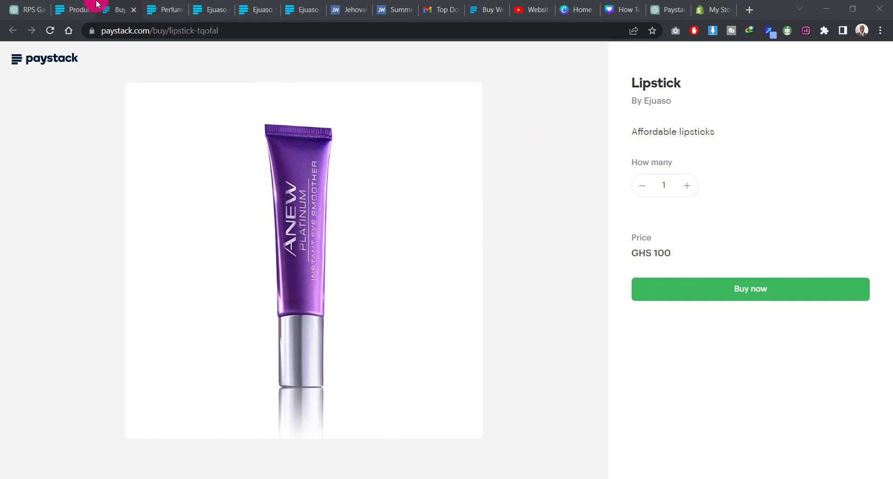
{"action": "left_click", "coordinate": [79, 8]}
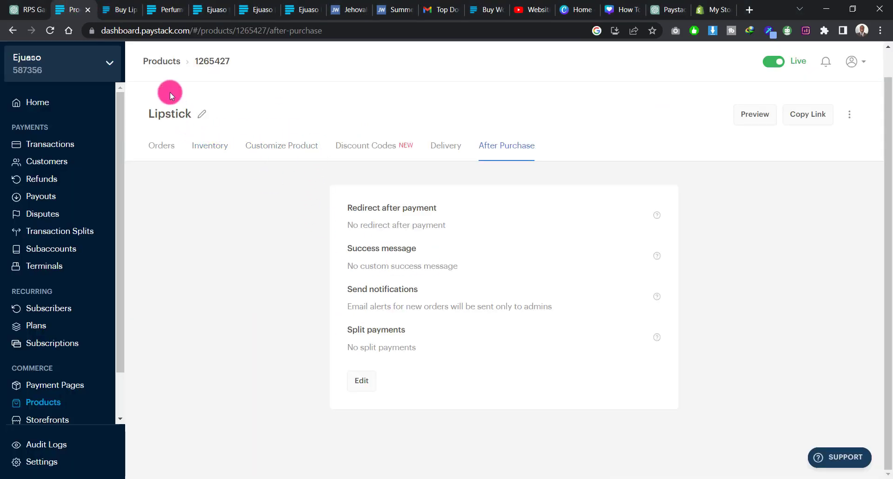
Step: Leave the Lipstick product and open the delivery settings of the Perfume Boutique storefront
{"action": "left_click", "coordinate": [157, 60]}
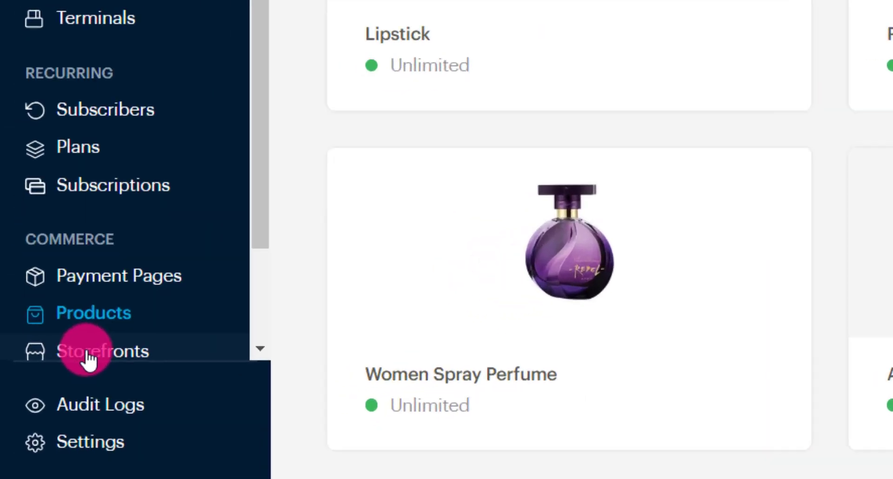
{"action": "scroll", "coordinate": [43, 409], "scroll_direction": "down", "scroll_amount": 2}
{"action": "left_click", "coordinate": [132, 218]}
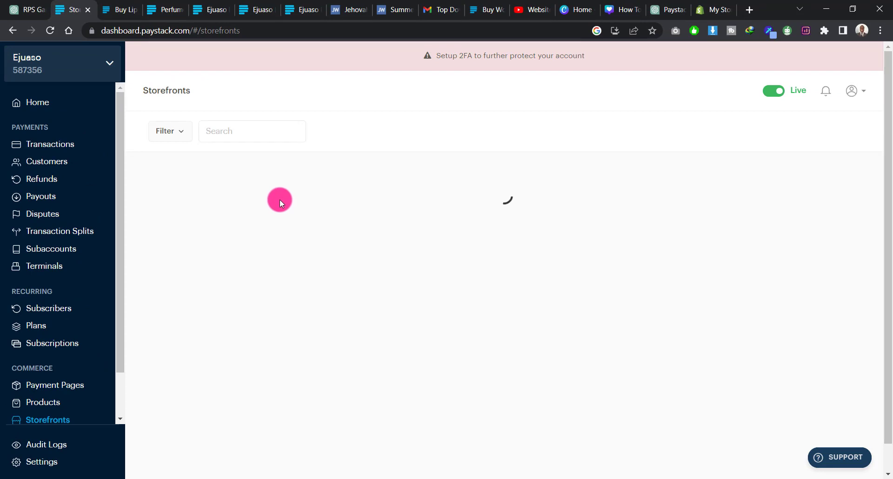
{"action": "left_click", "coordinate": [204, 216]}
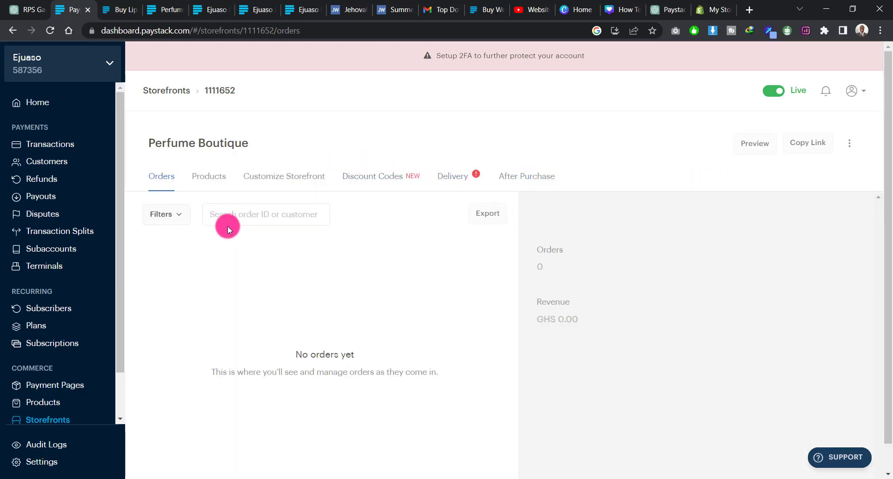
{"action": "left_click", "coordinate": [453, 181]}
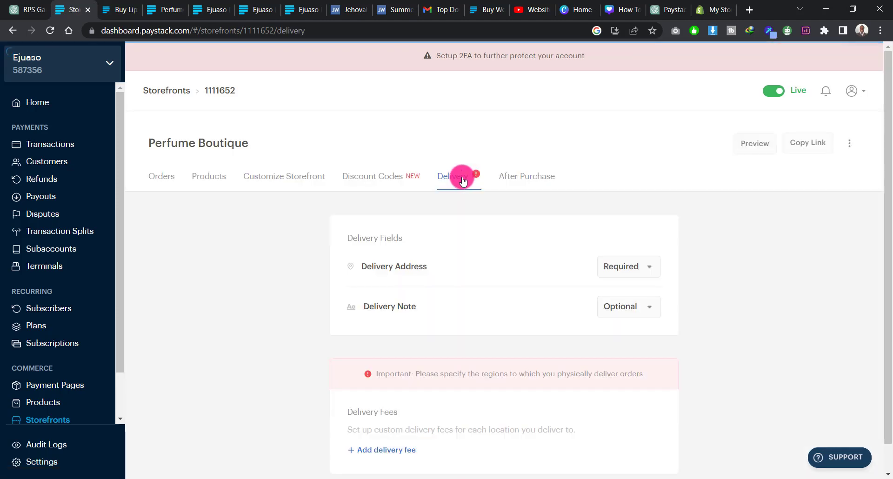
Step: Add and save a delivery fee of 20 for the location Accra on the Perfume Boutique storefront
{"action": "scroll", "coordinate": [467, 334], "scroll_direction": "down", "scroll_amount": 1}
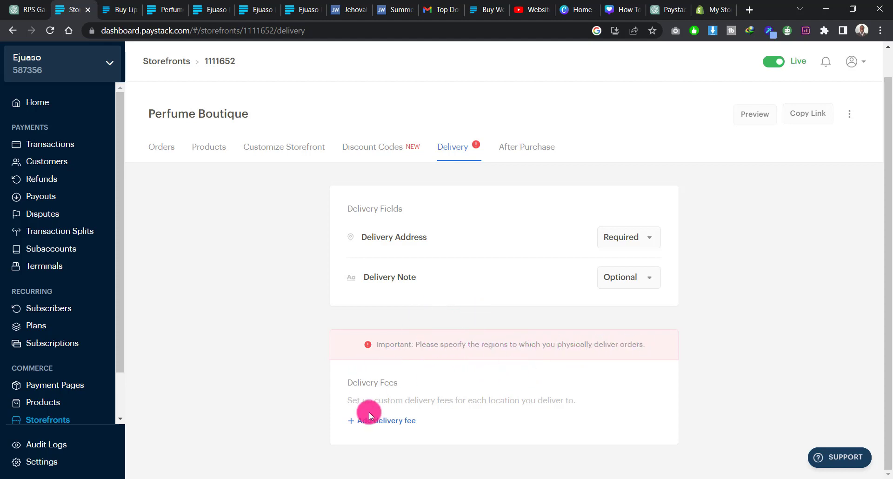
{"action": "left_click", "coordinate": [389, 421]}
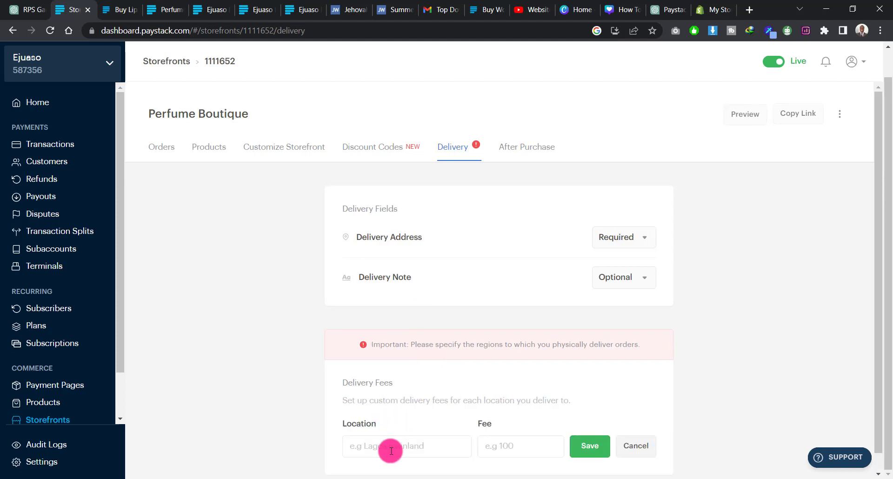
{"action": "type", "text": "Accra"}
{"action": "left_click", "coordinate": [517, 452]}
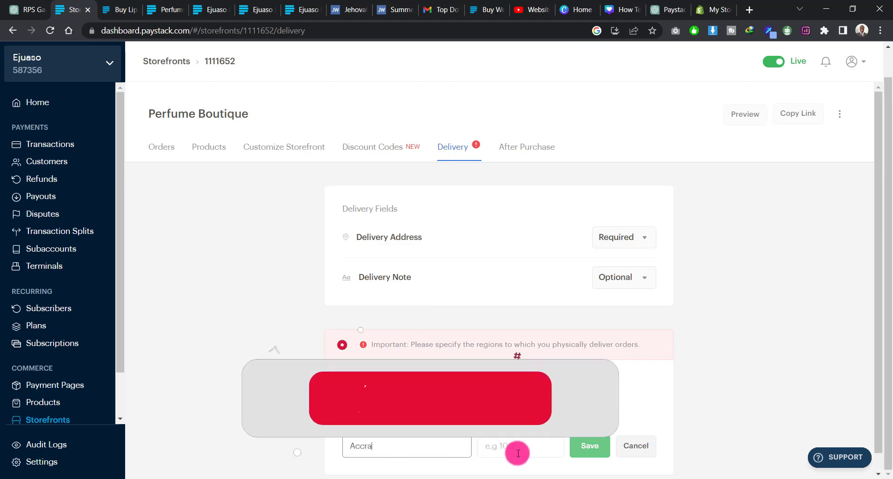
{"action": "type", "text": "20"}
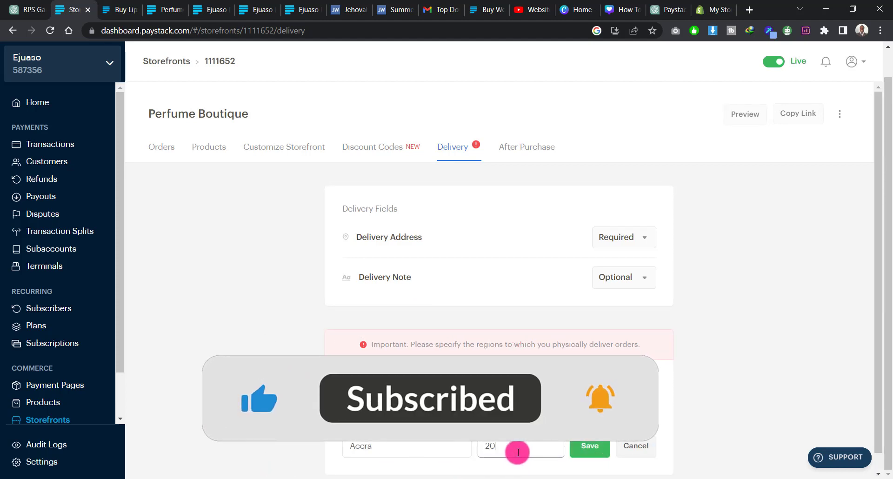
{"action": "left_click", "coordinate": [590, 446]}
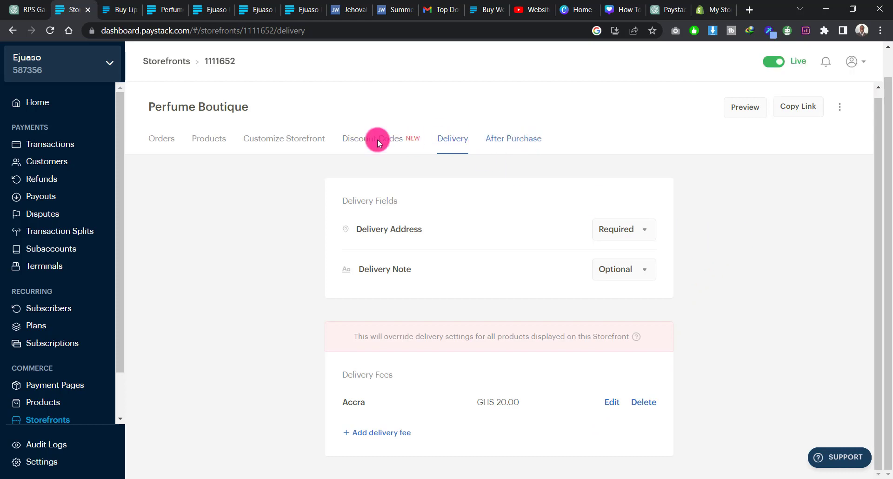
Step: Reopen the Perfume Boutique storefront from the storefront list and reload the page
{"action": "left_click", "coordinate": [170, 64]}
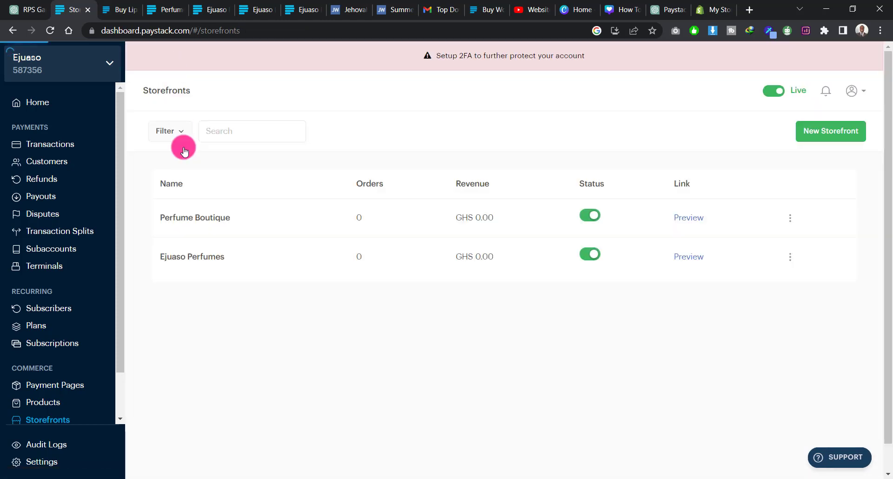
{"action": "left_click", "coordinate": [200, 223]}
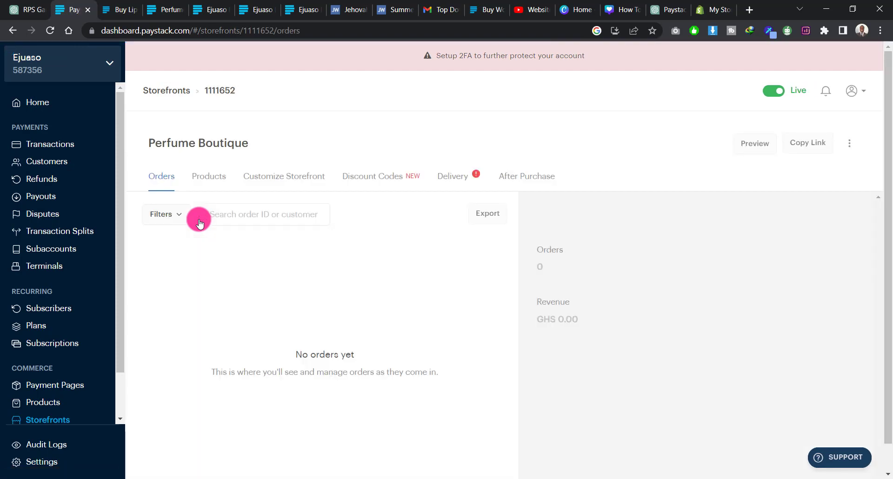
{"action": "left_click", "coordinate": [50, 30]}
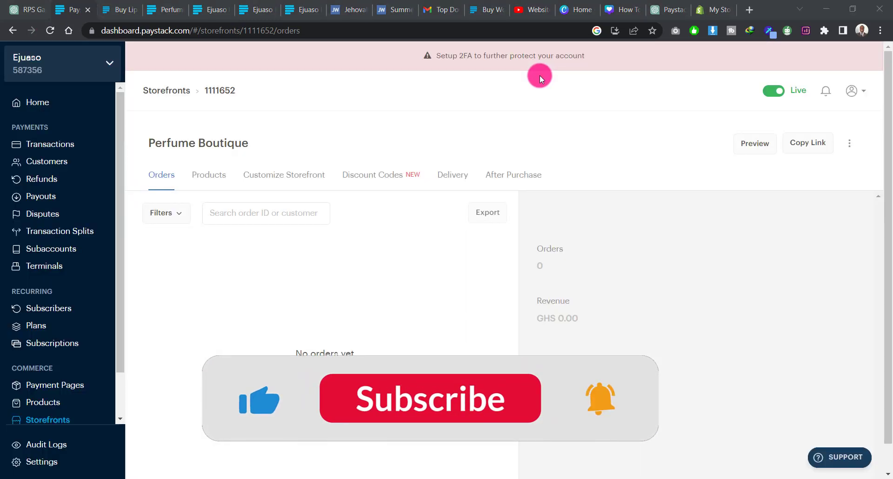
Step: Add the Perfume, Mascara, Women Spray Perfume, Avon Makeup and Avon Perfume for Women products to the Perfume Boutique storefront
{"action": "left_click", "coordinate": [208, 175]}
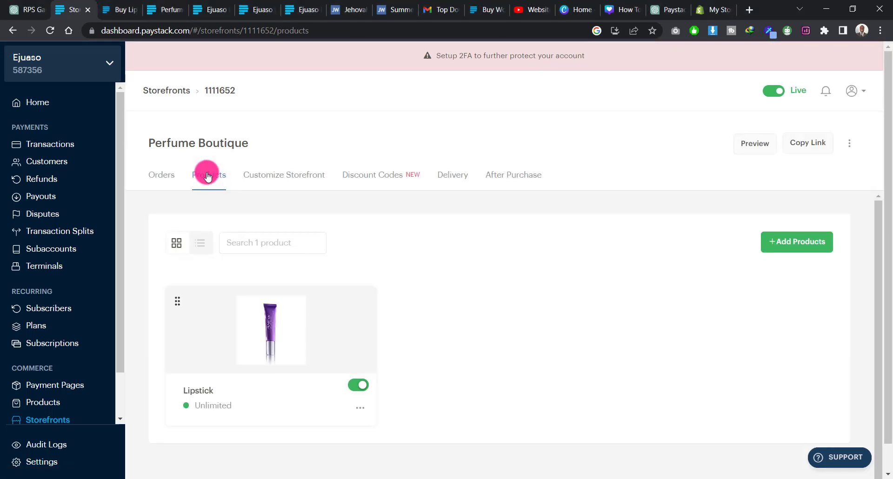
{"action": "scroll", "coordinate": [274, 342], "scroll_direction": "down", "scroll_amount": 1}
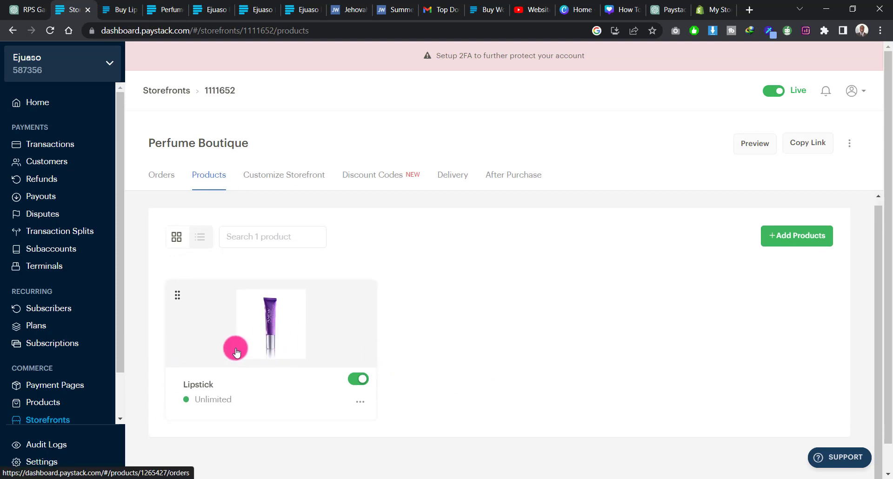
{"action": "left_click", "coordinate": [800, 240]}
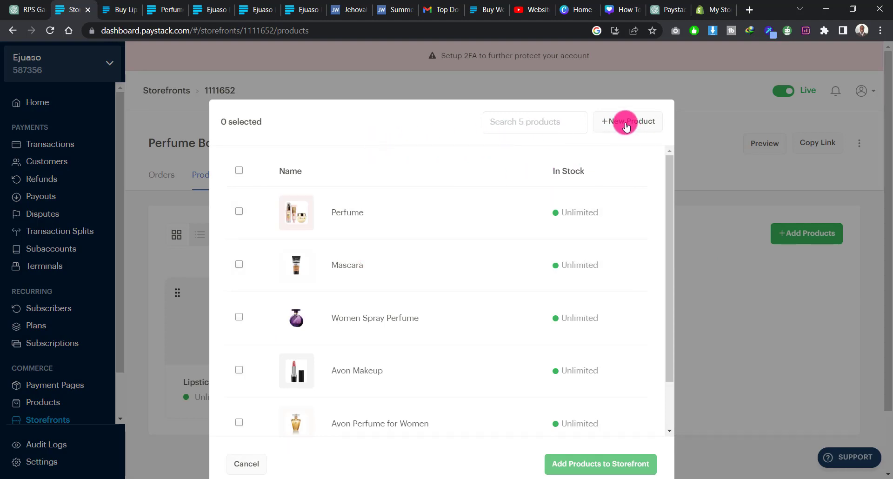
{"action": "left_click", "coordinate": [240, 212]}
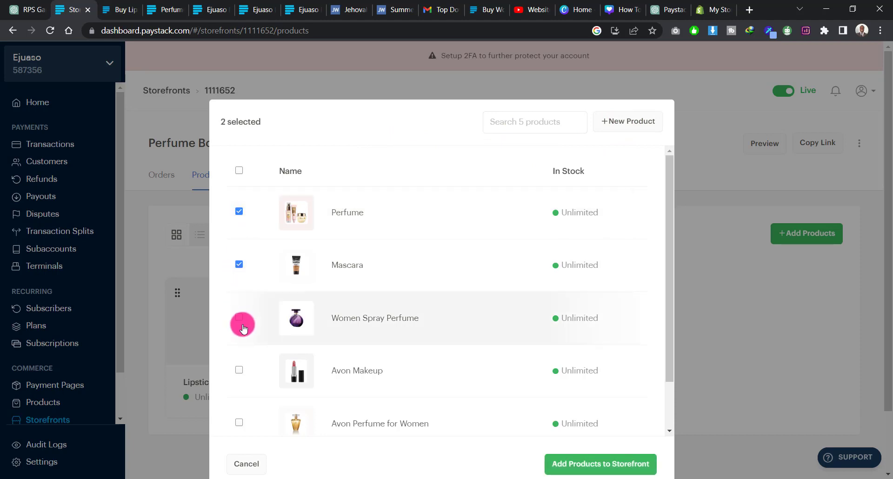
{"action": "left_click", "coordinate": [240, 317]}
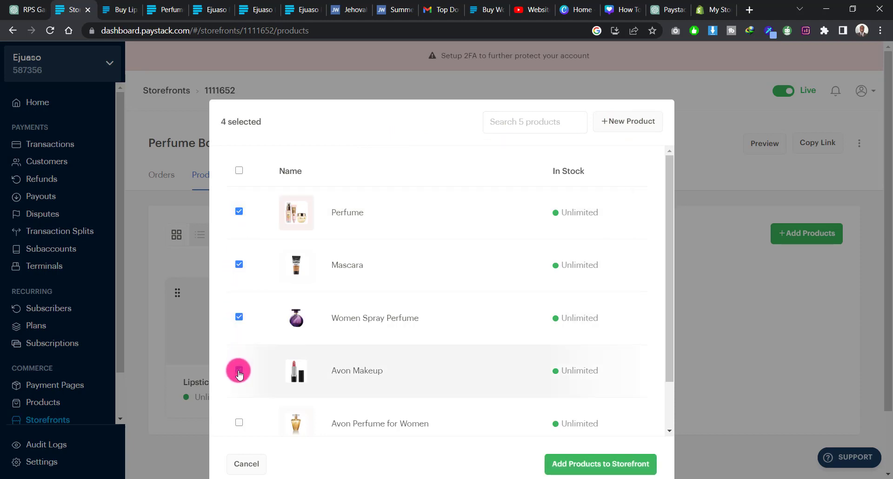
{"action": "left_click", "coordinate": [239, 422]}
{"action": "scroll", "coordinate": [435, 384], "scroll_direction": "down", "scroll_amount": 1}
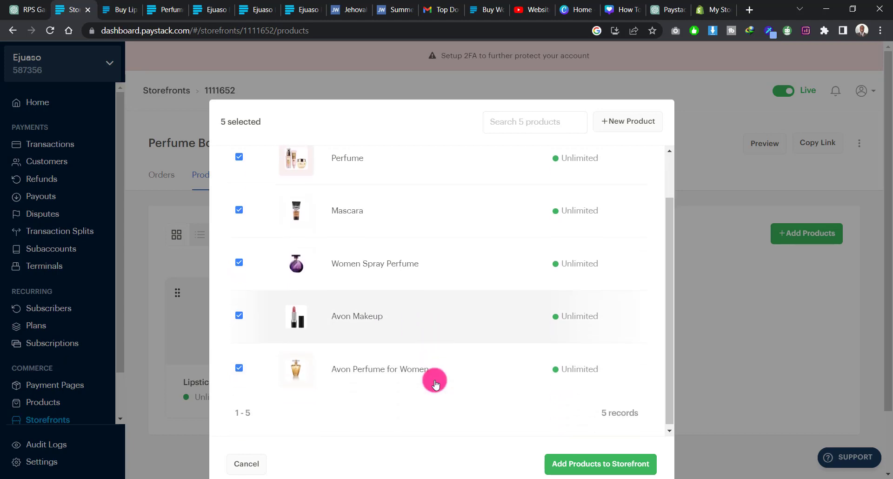
{"action": "scroll", "coordinate": [426, 303], "scroll_direction": "up", "scroll_amount": 1}
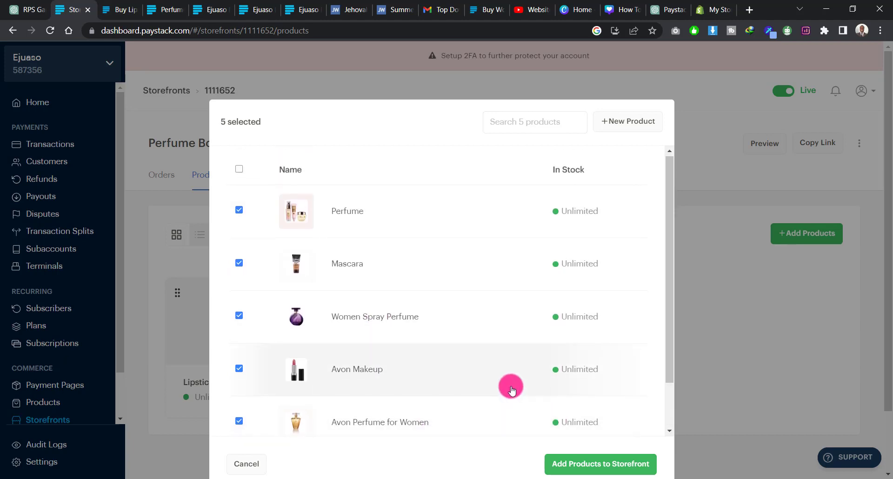
{"action": "scroll", "coordinate": [534, 230], "scroll_direction": "down", "scroll_amount": 1}
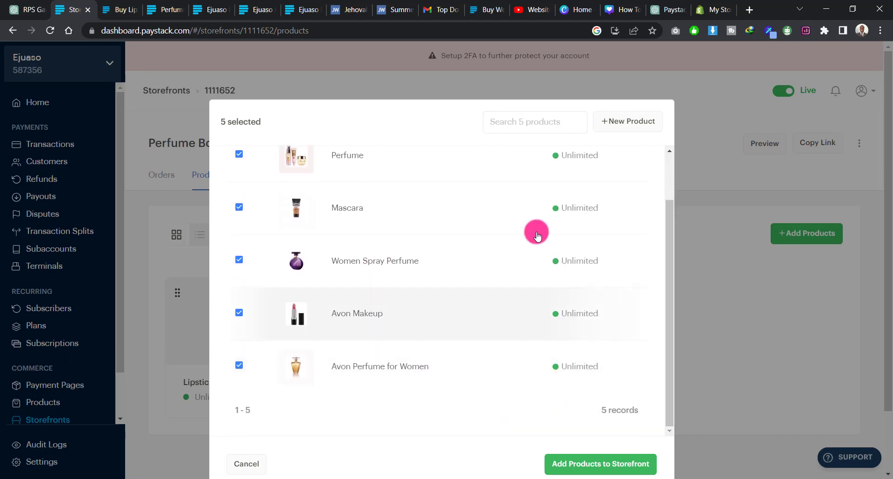
{"action": "left_click", "coordinate": [590, 467]}
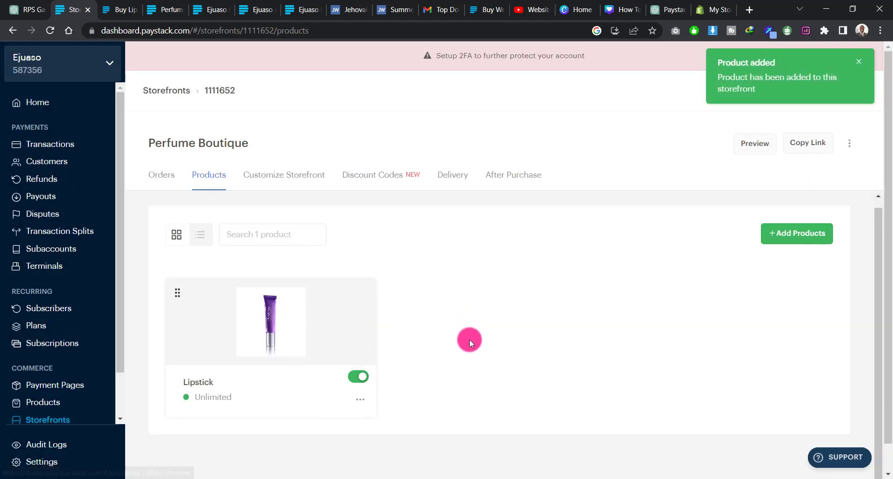
Step: Review the product cards now listed on the Perfume Boutique storefront
{"action": "scroll", "coordinate": [468, 343], "scroll_direction": "down", "scroll_amount": 3}
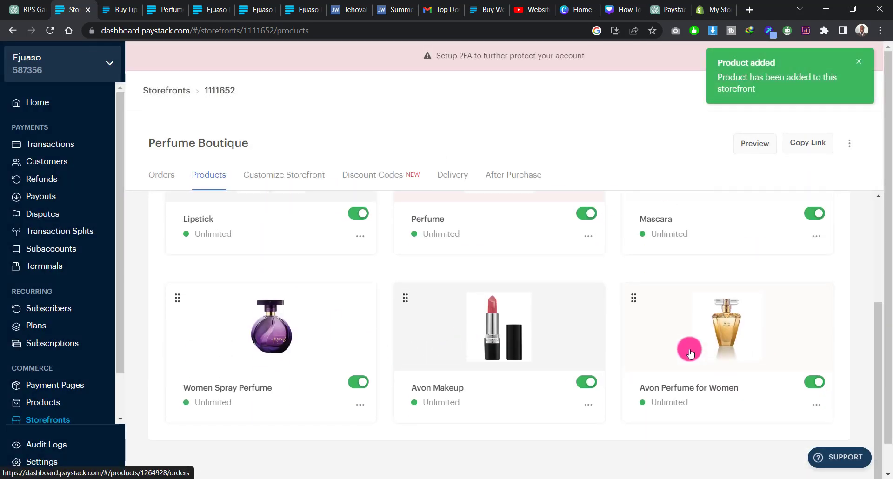
{"action": "scroll", "coordinate": [690, 350], "scroll_direction": "up", "scroll_amount": 4}
{"action": "scroll", "coordinate": [688, 347], "scroll_direction": "down", "scroll_amount": 4}
{"action": "scroll", "coordinate": [687, 347], "scroll_direction": "up", "scroll_amount": 1}
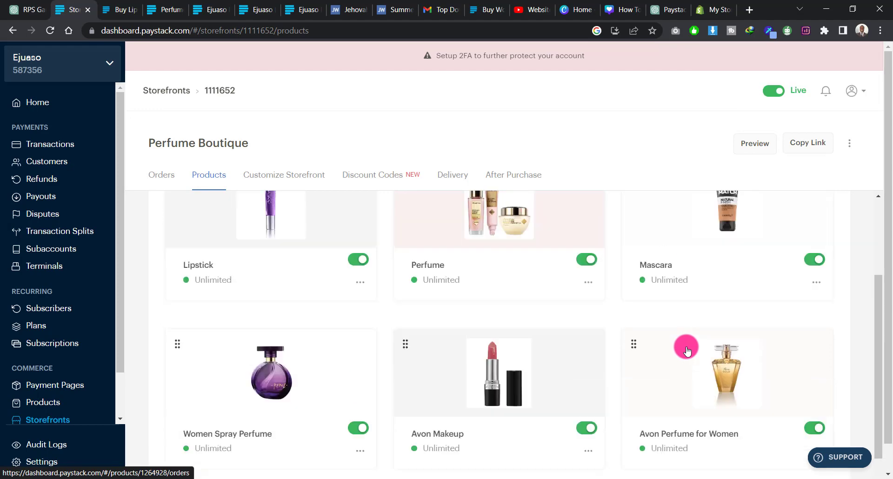
{"action": "scroll", "coordinate": [687, 347], "scroll_direction": "up", "scroll_amount": 3}
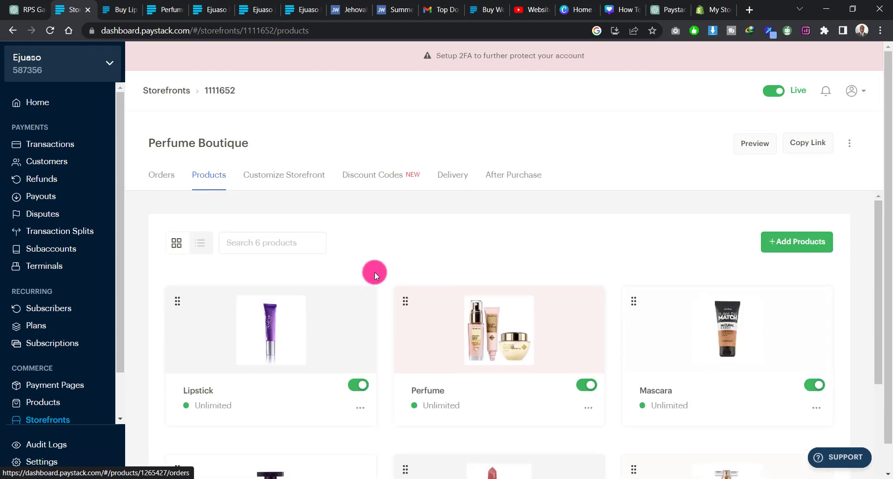
{"action": "scroll", "coordinate": [385, 279], "scroll_direction": "down", "scroll_amount": 3}
{"action": "scroll", "coordinate": [385, 286], "scroll_direction": "up", "scroll_amount": 3}
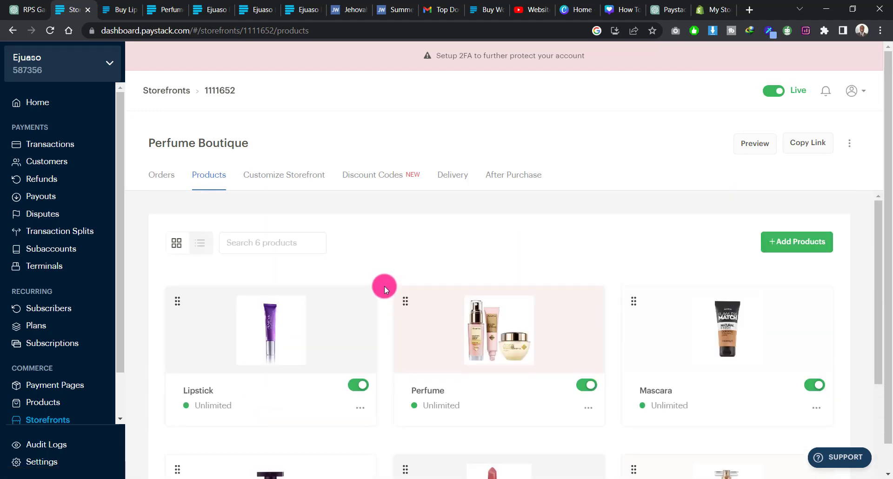
Step: Customize the storefront by trying a custom blue background and choosing the preset orange-red color instead
{"action": "left_click", "coordinate": [305, 176]}
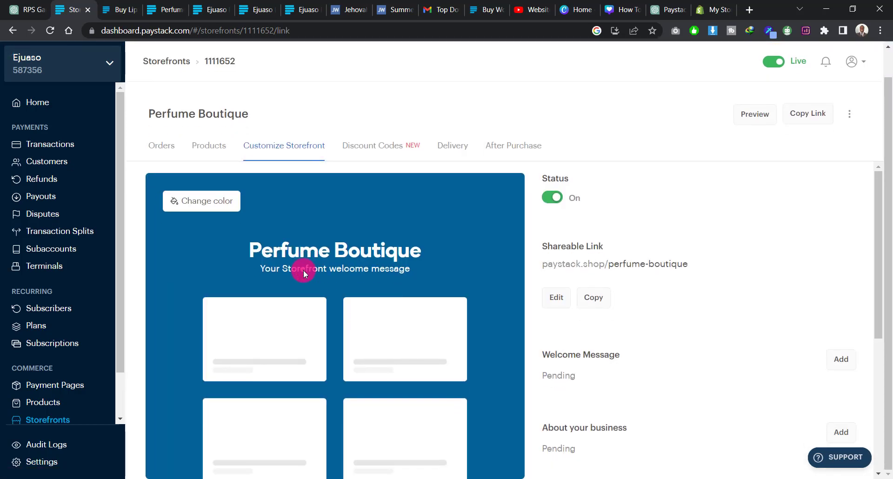
{"action": "left_click", "coordinate": [202, 205]}
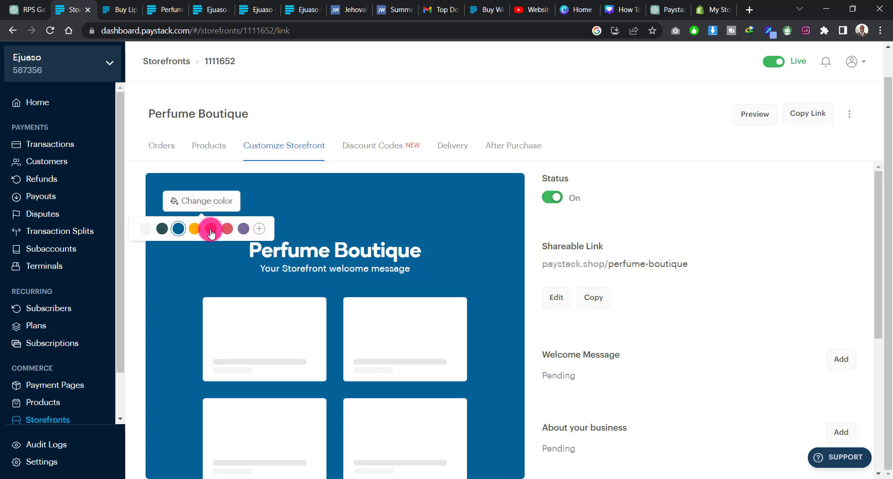
{"action": "left_click", "coordinate": [259, 228]}
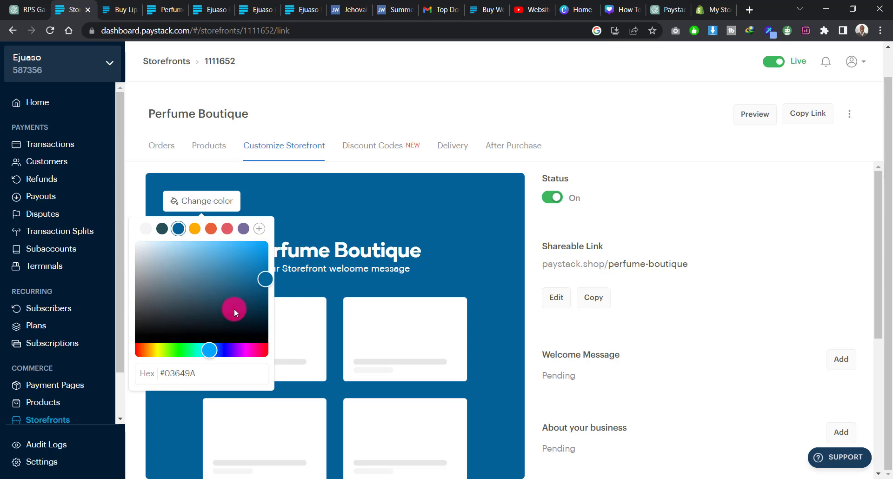
{"action": "mouse_move", "coordinate": [234, 308]}
{"action": "left_mouse_down"}
{"action": "mouse_move", "coordinate": [239, 269]}
{"action": "mouse_move", "coordinate": [220, 255]}
{"action": "left_mouse_up"}
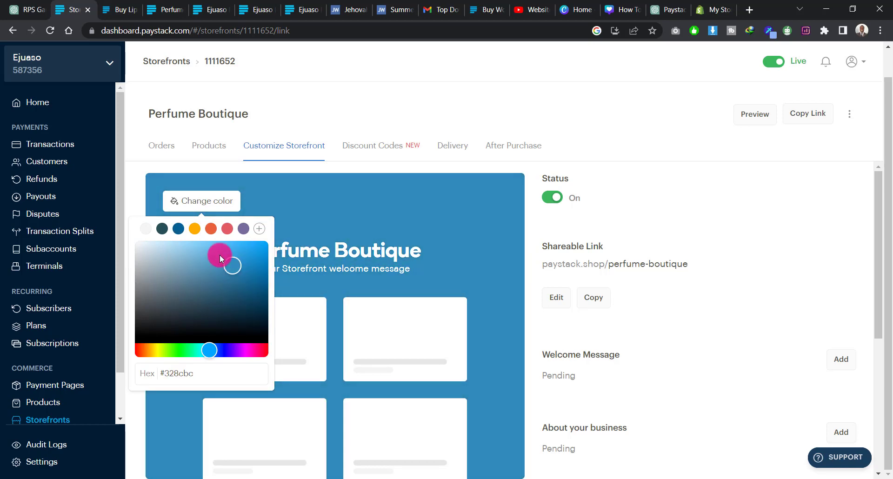
{"action": "left_click", "coordinate": [211, 229]}
{"action": "left_click", "coordinate": [403, 252]}
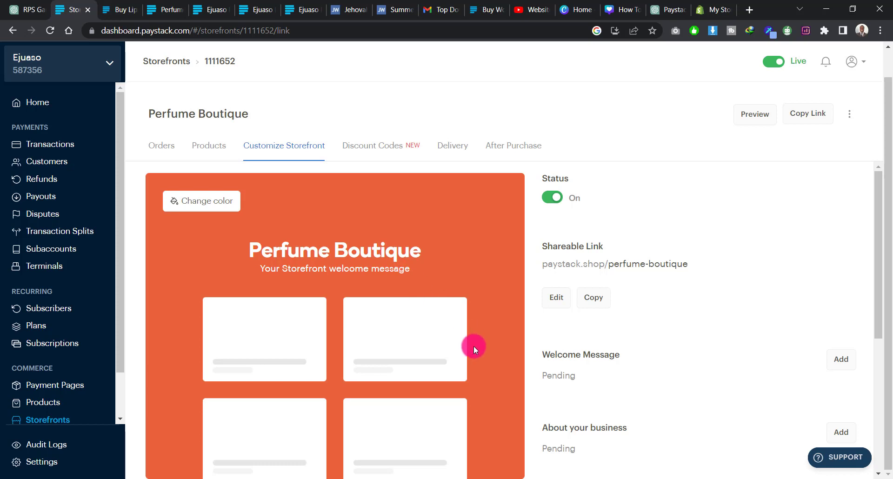
Step: Add and save the storefront welcome message "Welcome to the Perfume Boutique"
{"action": "scroll", "coordinate": [593, 371], "scroll_direction": "down", "scroll_amount": 3}
{"action": "scroll", "coordinate": [591, 363], "scroll_direction": "up", "scroll_amount": 2}
{"action": "left_click", "coordinate": [575, 320]}
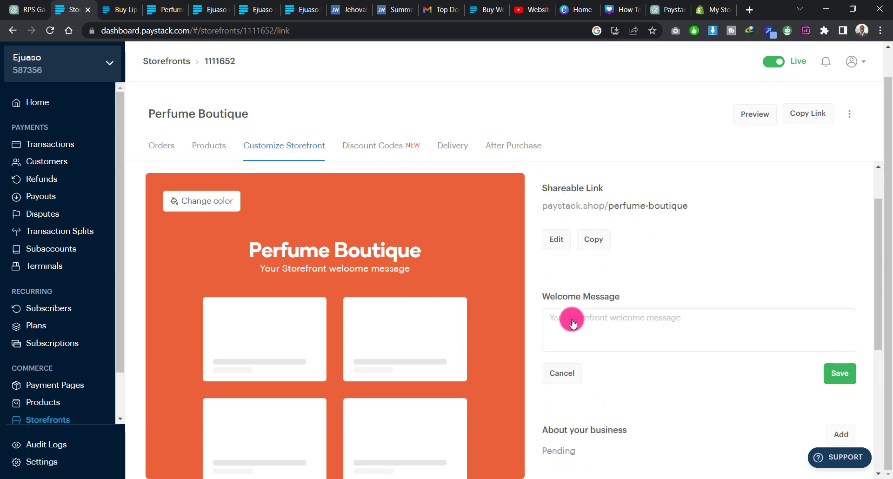
{"action": "left_click", "coordinate": [640, 322]}
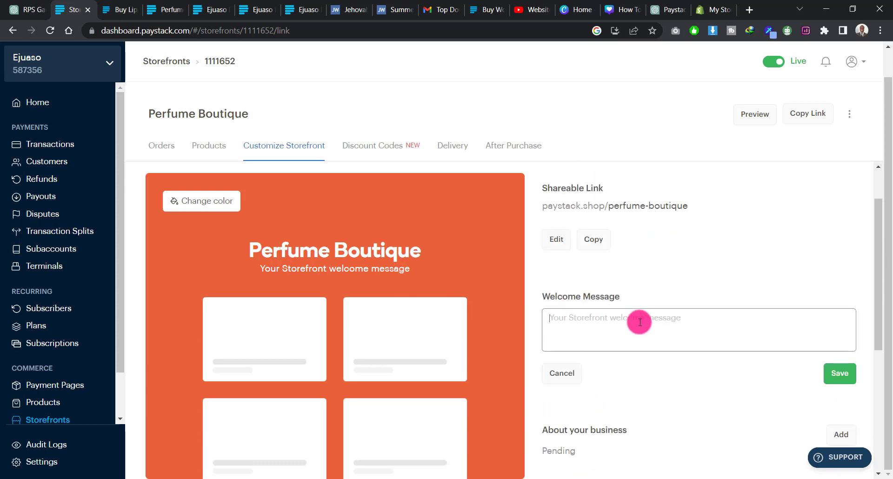
{"action": "type", "text": "Welcome to the Perfume Boutique"}
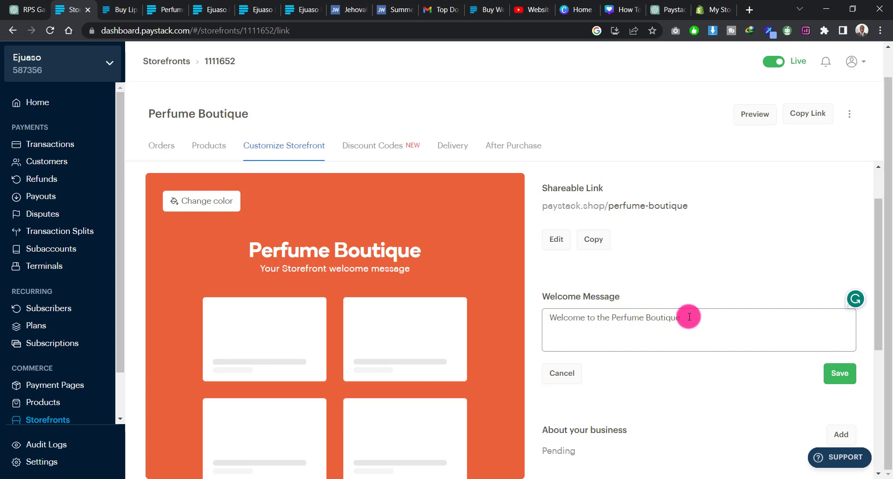
{"action": "scroll", "coordinate": [687, 316], "scroll_direction": "down", "scroll_amount": 3}
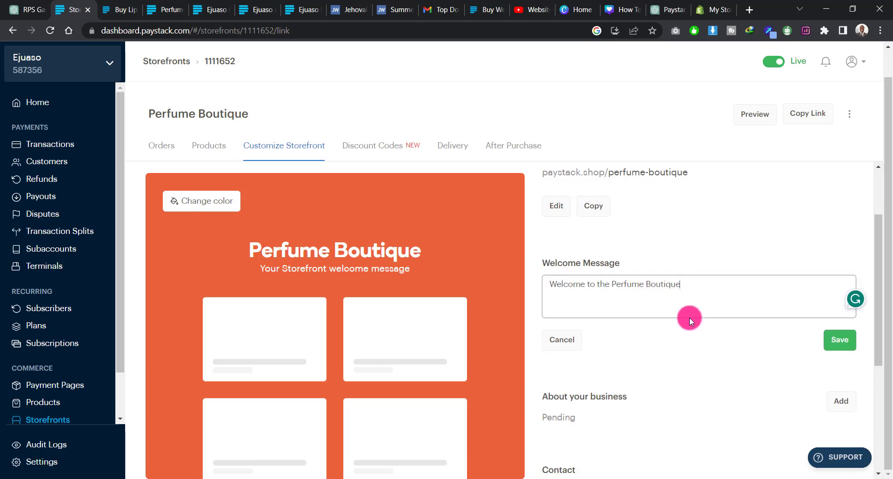
{"action": "left_click", "coordinate": [842, 259]}
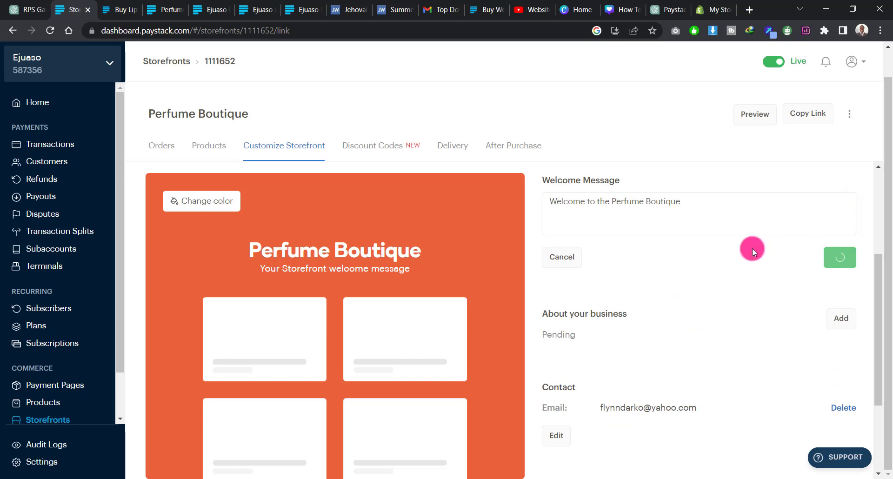
Step: Add and save "The Perfume Boutique" as the storefront's description about the business
{"action": "scroll", "coordinate": [642, 244], "scroll_direction": "down", "scroll_amount": 2}
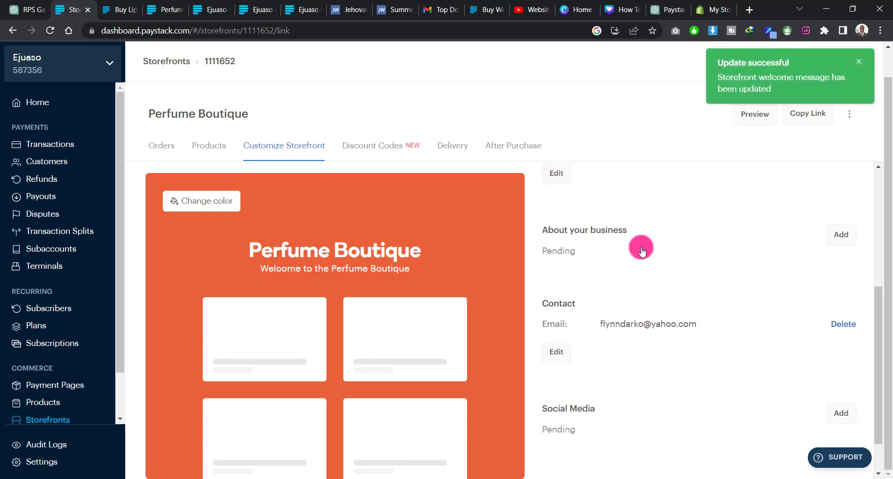
{"action": "left_click", "coordinate": [846, 236]}
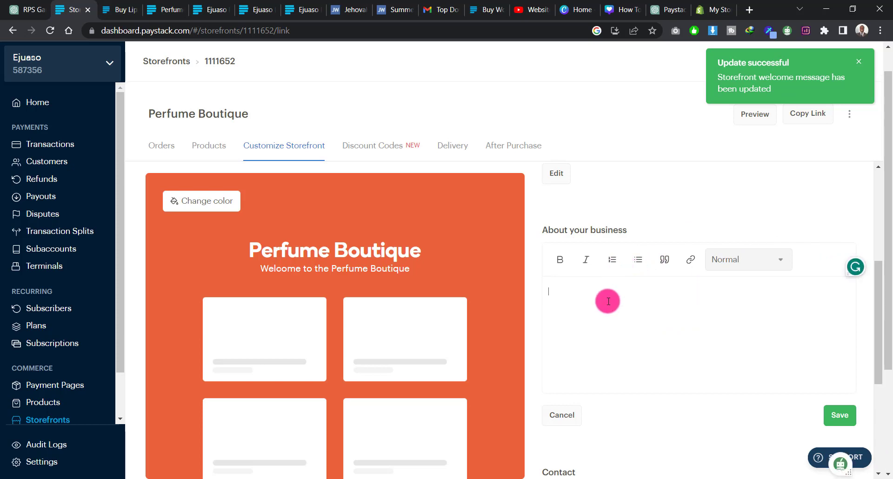
{"action": "type", "text": "The Perfume Boutique"}
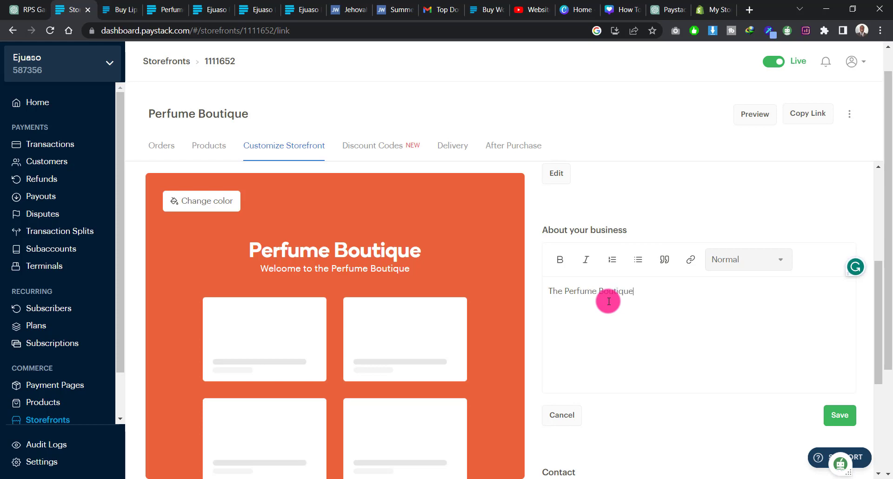
{"action": "scroll", "coordinate": [726, 308], "scroll_direction": "down", "scroll_amount": 1}
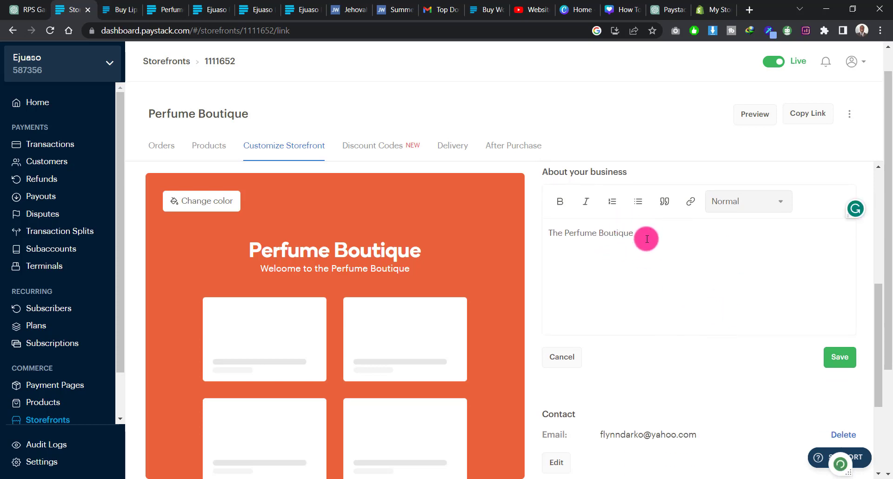
{"action": "left_click", "coordinate": [839, 358]}
Step: Open the storefront's contact details, check the WhatsApp, phone and email fields with their country codes, and save without entering new details
{"action": "scroll", "coordinate": [718, 309], "scroll_direction": "down", "scroll_amount": 3}
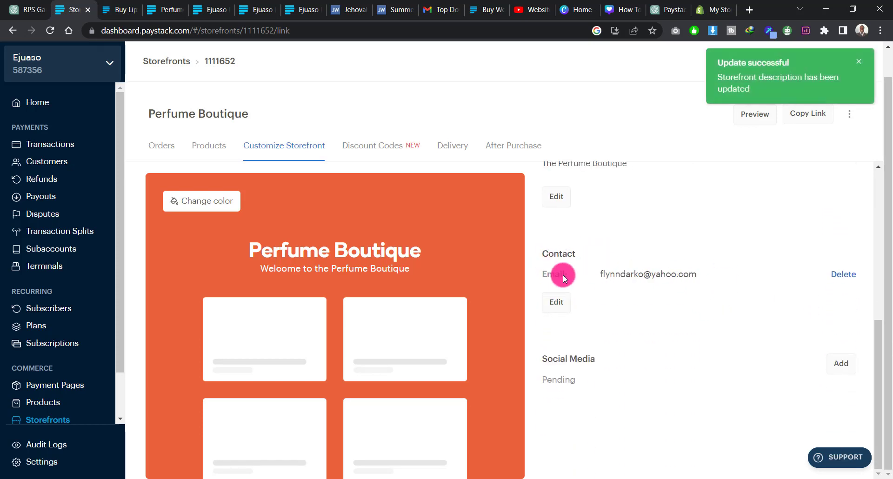
{"action": "left_click", "coordinate": [559, 304]}
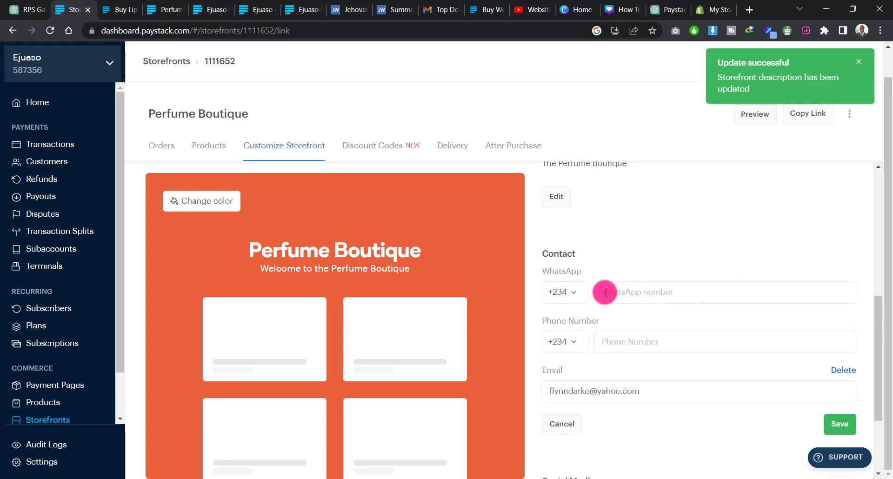
{"action": "left_click", "coordinate": [573, 292]}
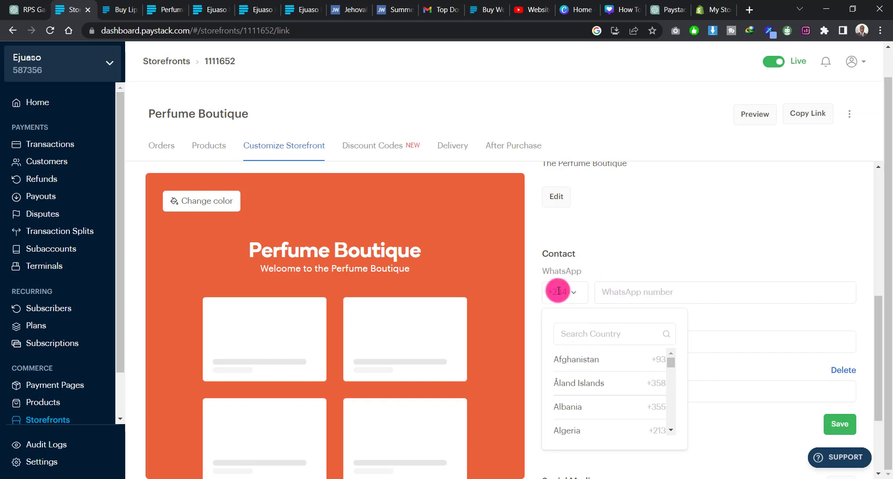
{"action": "left_click", "coordinate": [627, 295]}
{"action": "scroll", "coordinate": [627, 236], "scroll_direction": "down", "scroll_amount": 3}
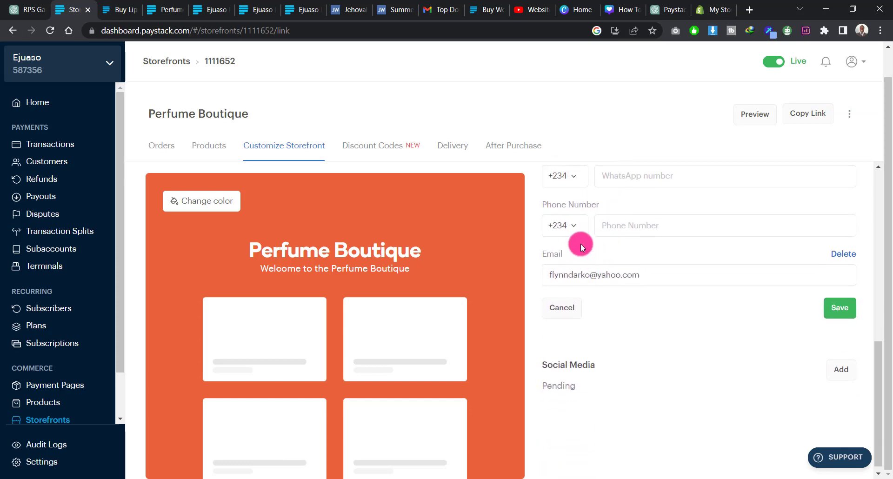
{"action": "left_click", "coordinate": [575, 229]}
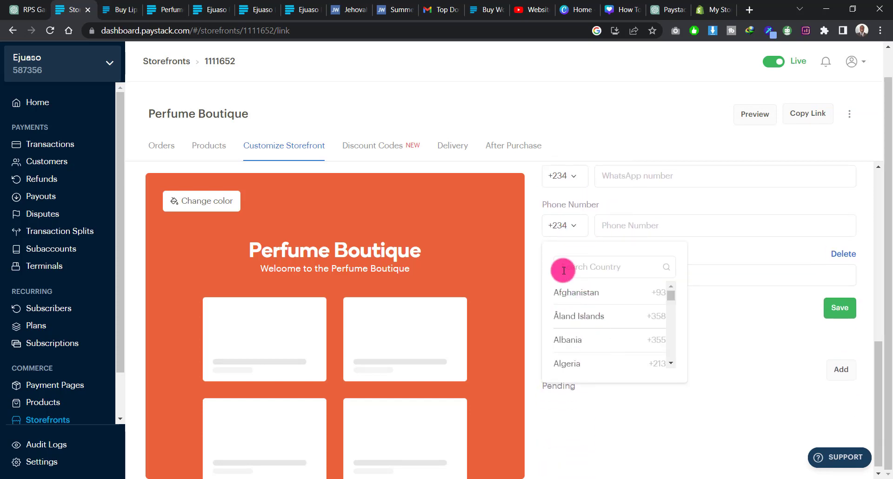
{"action": "left_click", "coordinate": [626, 229]}
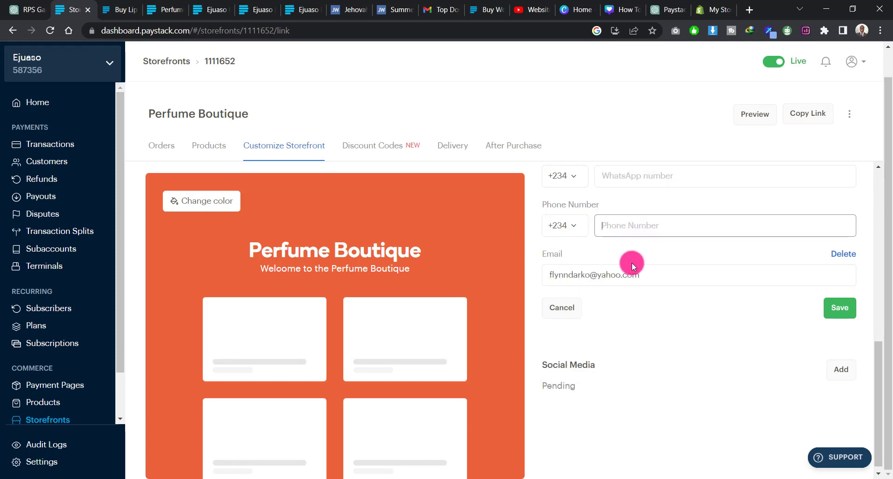
{"action": "left_click", "coordinate": [631, 271]}
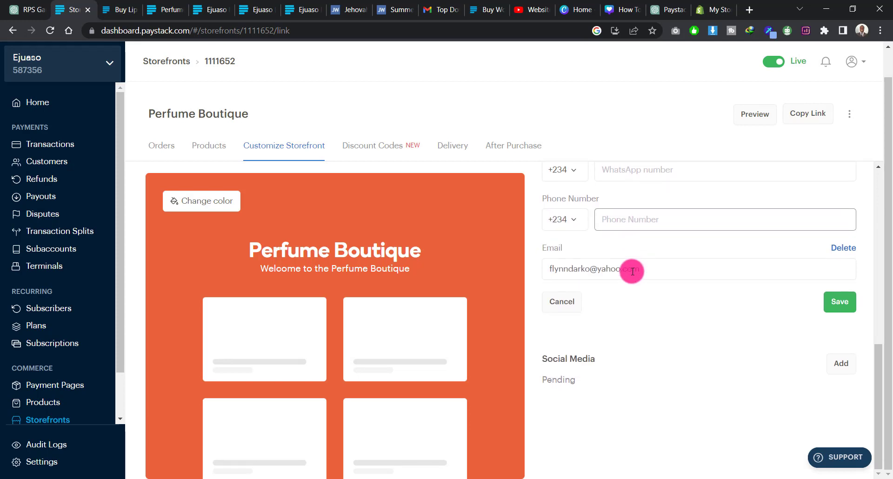
{"action": "left_click", "coordinate": [848, 308]}
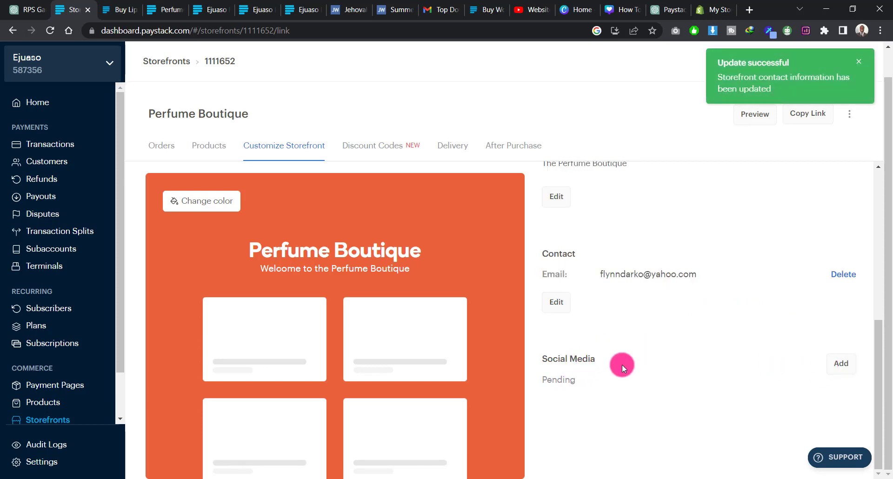
Step: Open the storefront's social media details, check the Instagram, Facebook and Twitter fields, and save without entering any links
{"action": "left_click", "coordinate": [841, 366]}
{"action": "scroll", "coordinate": [720, 339], "scroll_direction": "down", "scroll_amount": 4}
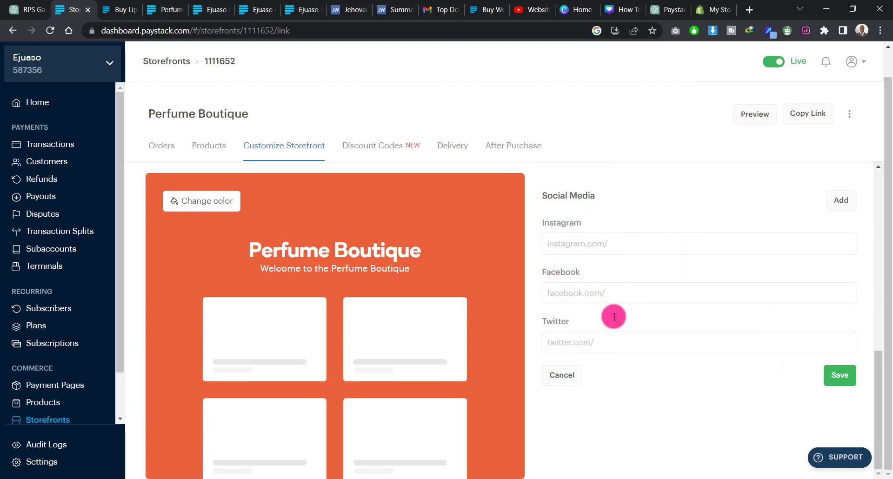
{"action": "left_click", "coordinate": [846, 382]}
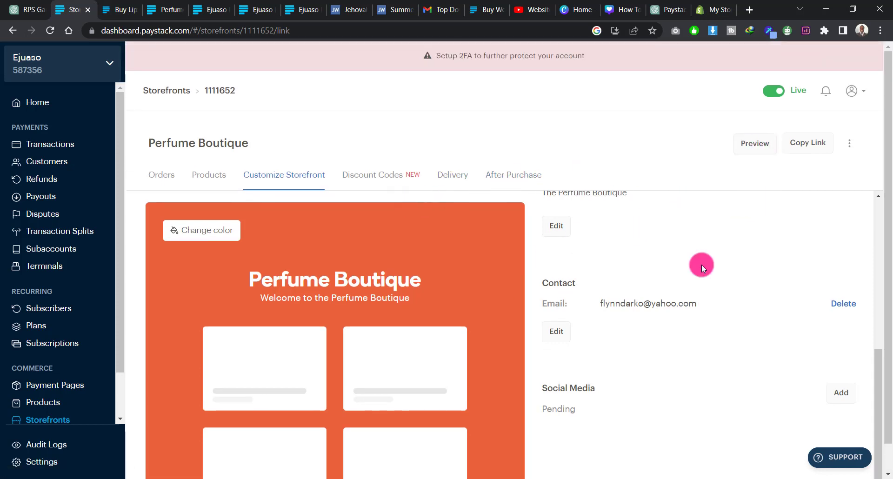
Step: Preview the Perfume Boutique storefront, browse its product listing and read the About Us information
{"action": "left_click", "coordinate": [754, 114]}
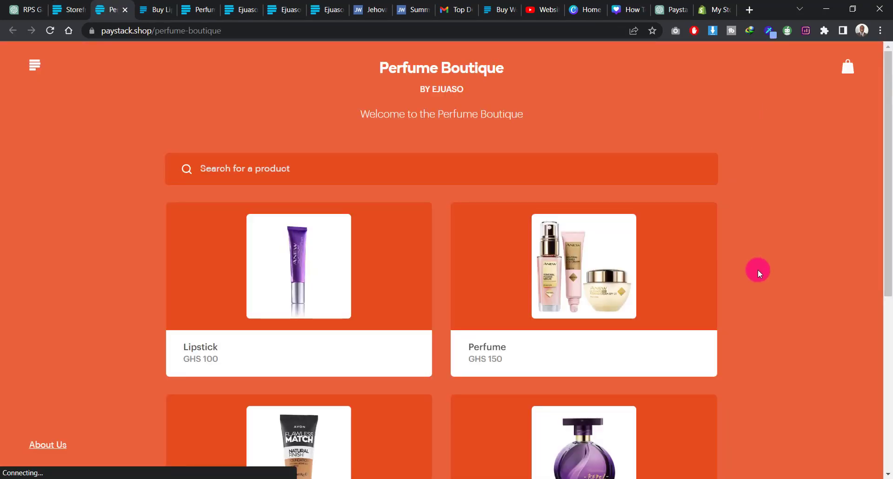
{"action": "scroll", "coordinate": [759, 273], "scroll_direction": "down", "scroll_amount": 4}
{"action": "scroll", "coordinate": [759, 274], "scroll_direction": "up", "scroll_amount": 4}
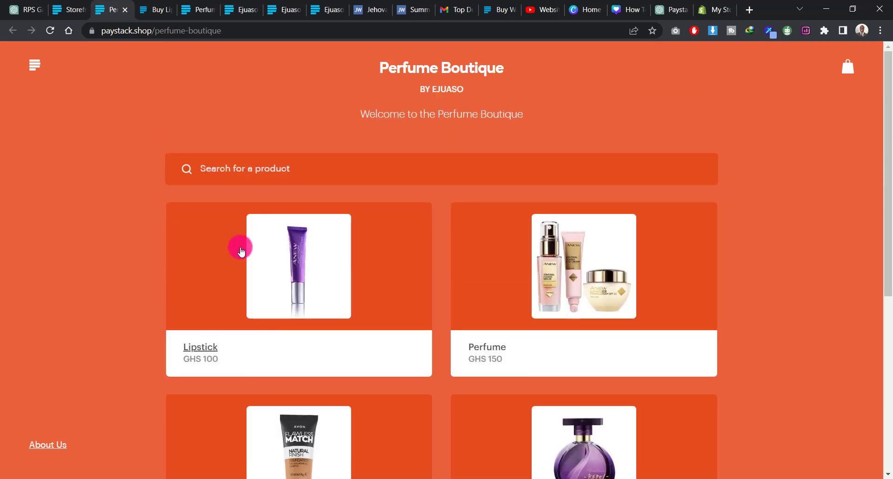
{"action": "scroll", "coordinate": [110, 220], "scroll_direction": "down", "scroll_amount": 2}
{"action": "scroll", "coordinate": [110, 219], "scroll_direction": "down", "scroll_amount": 4}
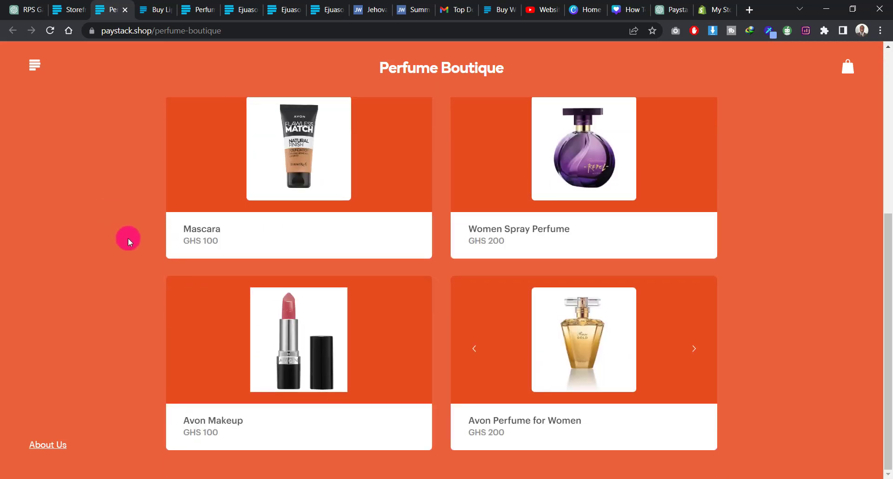
{"action": "left_click", "coordinate": [42, 435]}
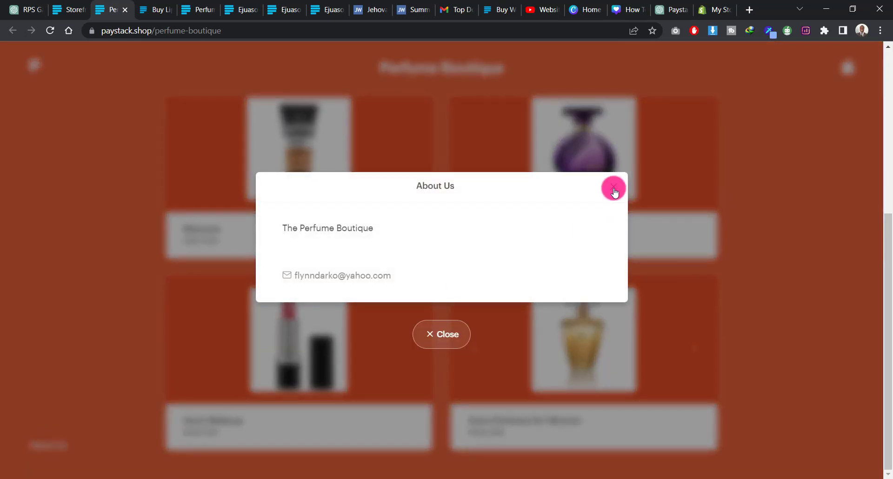
{"action": "left_click", "coordinate": [614, 188]}
{"action": "scroll", "coordinate": [763, 312], "scroll_direction": "up", "scroll_amount": 4}
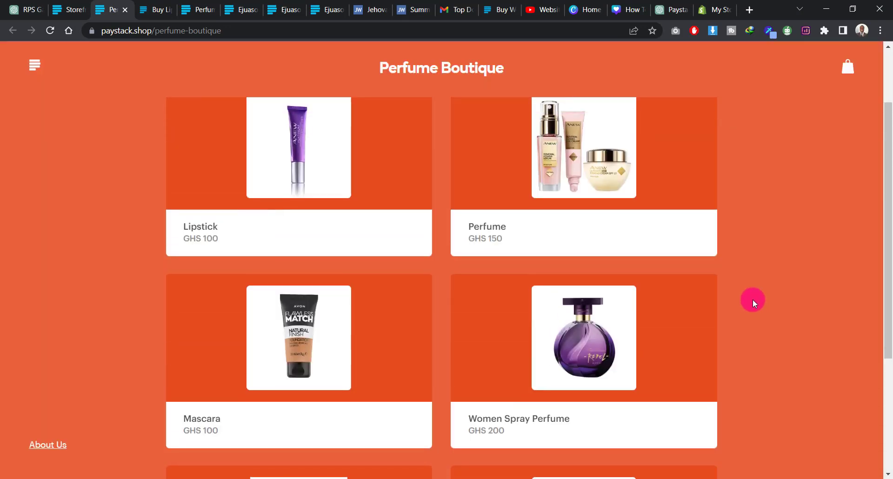
{"action": "scroll", "coordinate": [753, 299], "scroll_direction": "up", "scroll_amount": 2}
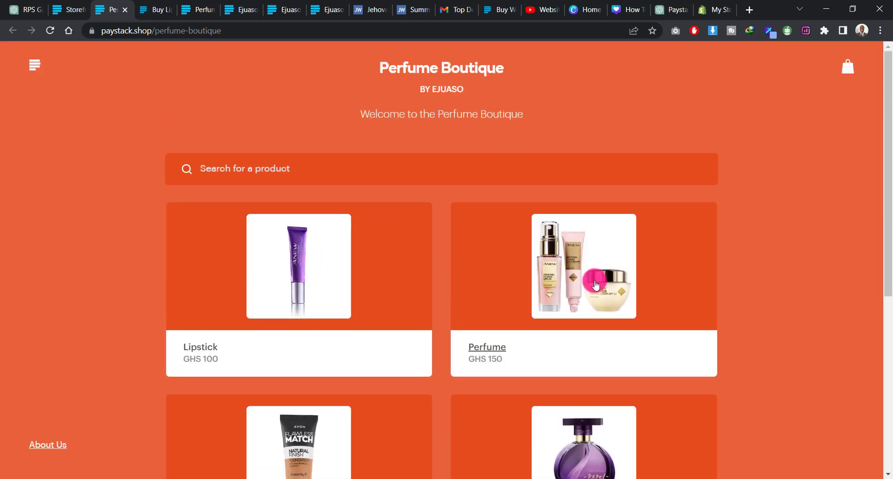
{"action": "scroll", "coordinate": [425, 223], "scroll_direction": "down", "scroll_amount": 3}
{"action": "scroll", "coordinate": [465, 274], "scroll_direction": "up", "scroll_amount": 3}
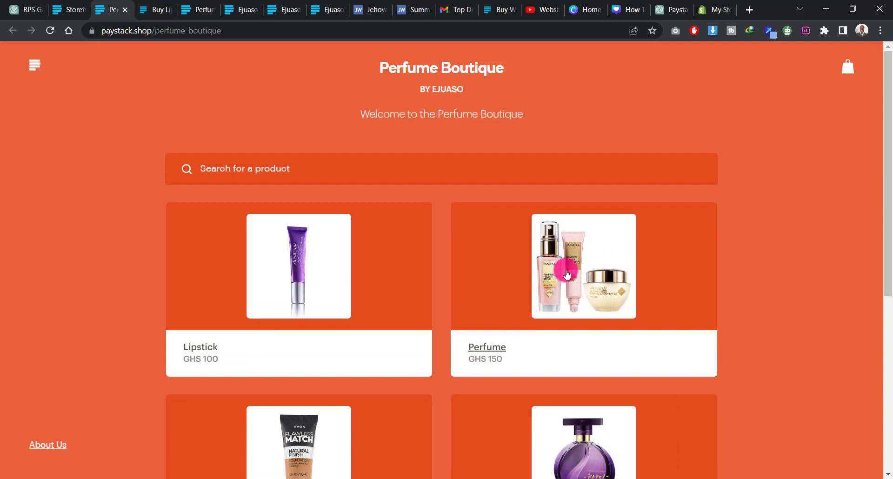
Step: Open the Perfume product on the storefront, set its quantity to 2 and add it to the bag
{"action": "left_click", "coordinate": [566, 275]}
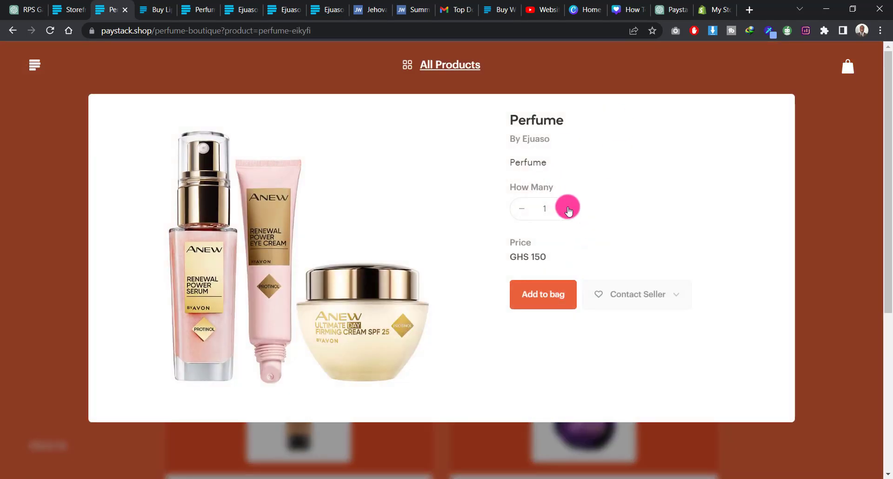
{"action": "left_click", "coordinate": [568, 209]}
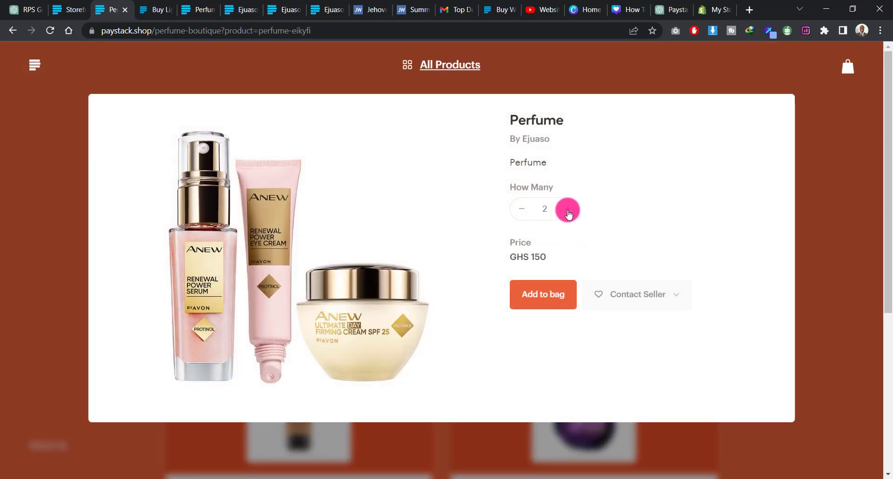
{"action": "left_click", "coordinate": [551, 300]}
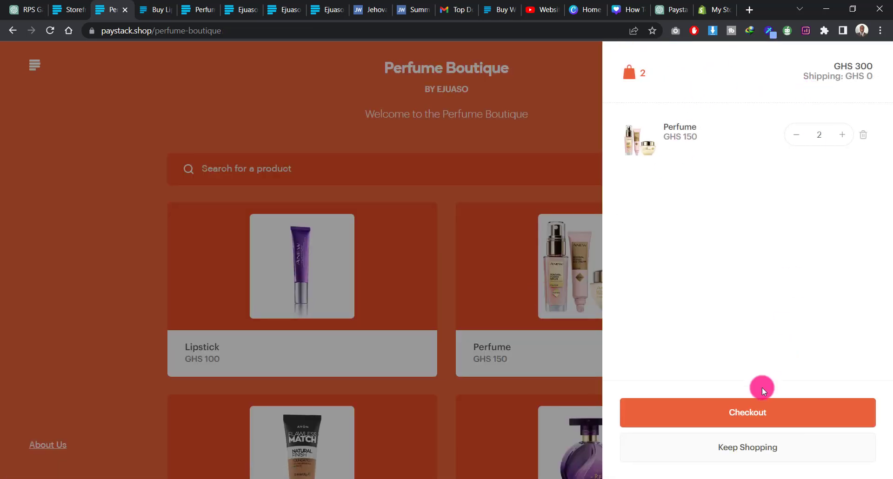
Step: Check out the bag and fill in the full delivery address, city and state for the order
{"action": "left_click", "coordinate": [747, 417]}
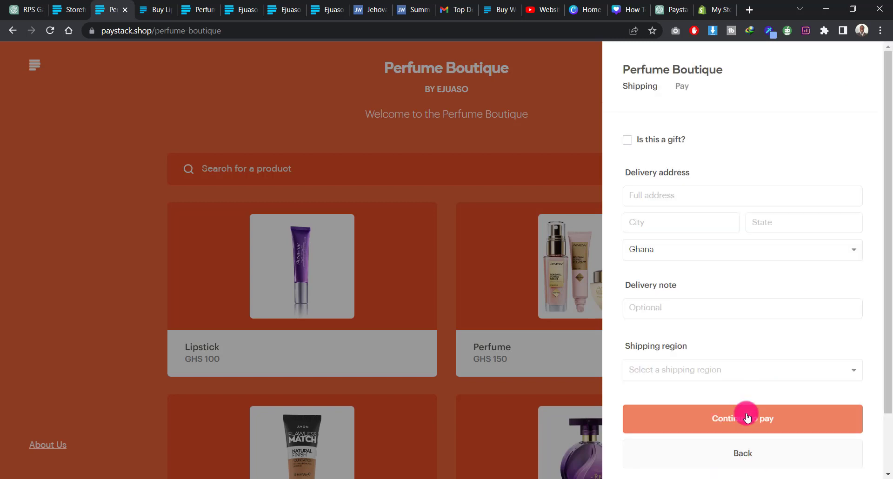
{"action": "left_click", "coordinate": [663, 197]}
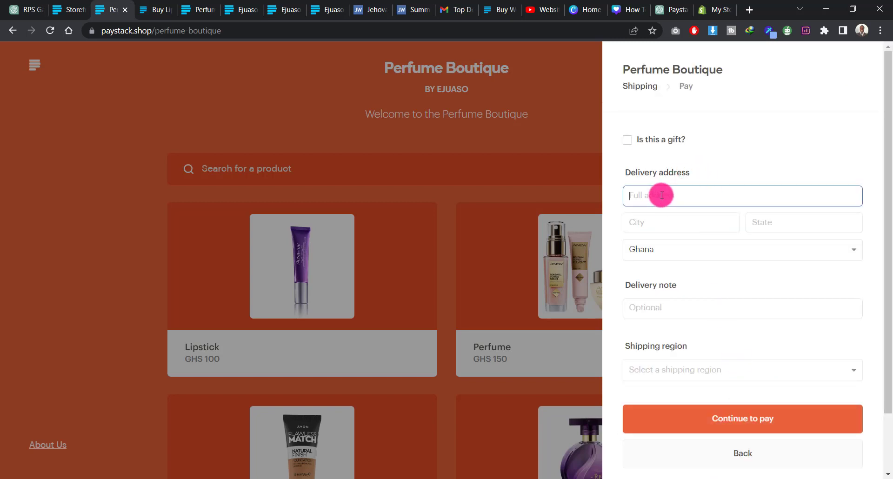
{"action": "type", "text": "swewew"}
{"action": "left_click", "coordinate": [660, 220]}
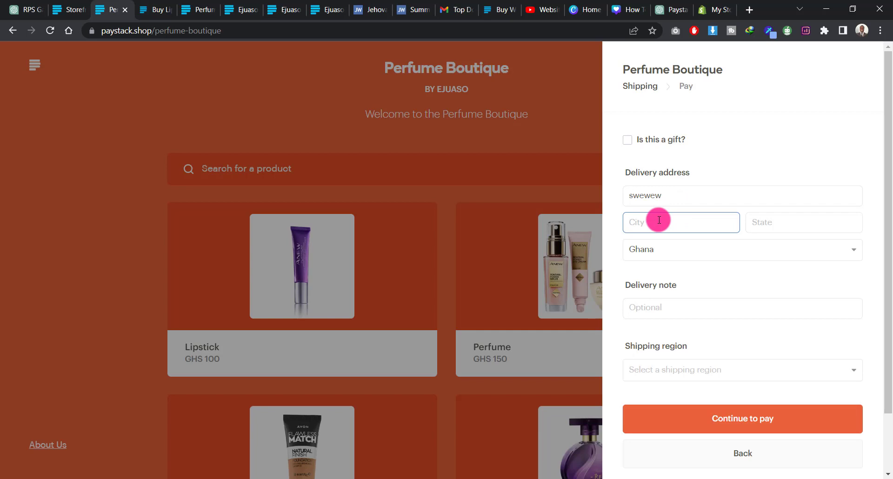
{"action": "type", "text": "Ad"}
{"action": "key", "text": "BackSpace"}
{"action": "type", "text": "ccra"}
{"action": "left_click", "coordinate": [782, 224]}
{"action": "type", "text": "G"}
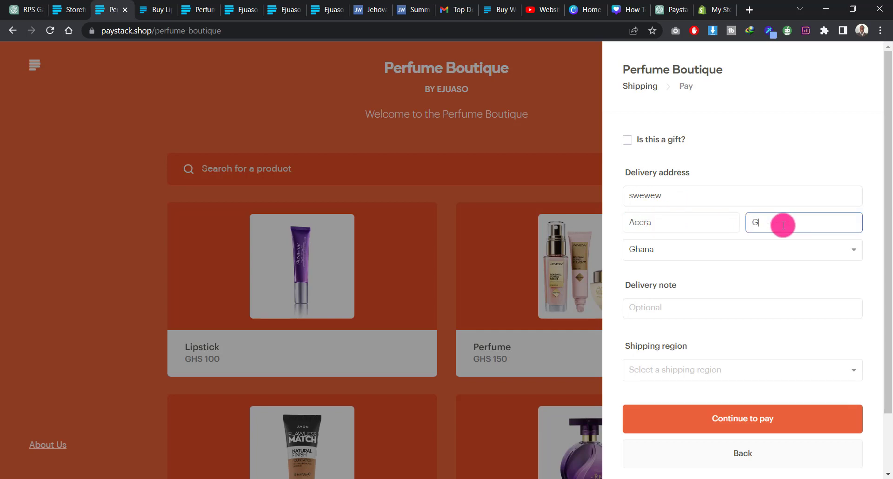
{"action": "type", "text": "hana"}
Step: Choose Accra (GHS 20) as the order's shipping region and continue to the payment details
{"action": "scroll", "coordinate": [707, 359], "scroll_direction": "down", "scroll_amount": 2}
{"action": "left_click", "coordinate": [670, 303]}
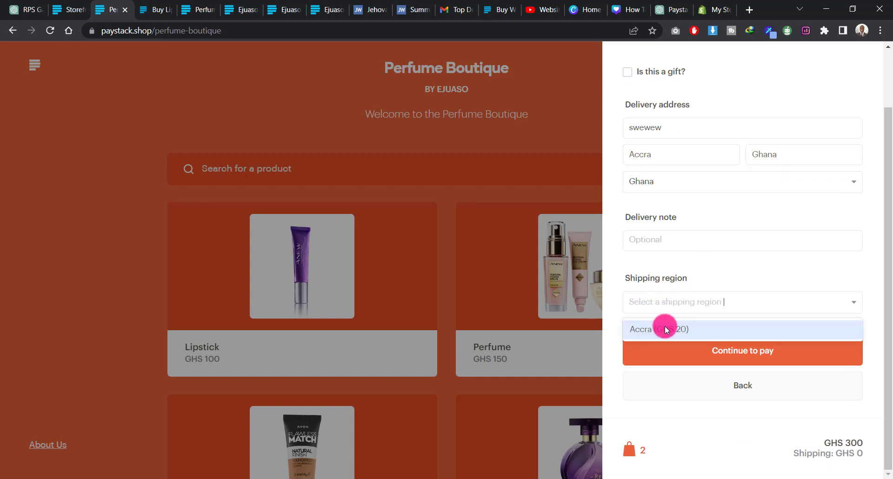
{"action": "left_click", "coordinate": [674, 330]}
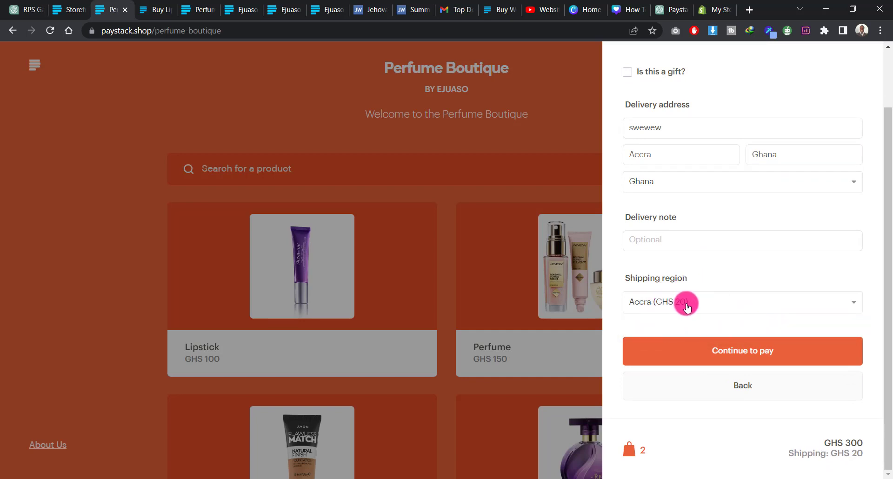
{"action": "left_click", "coordinate": [722, 350]}
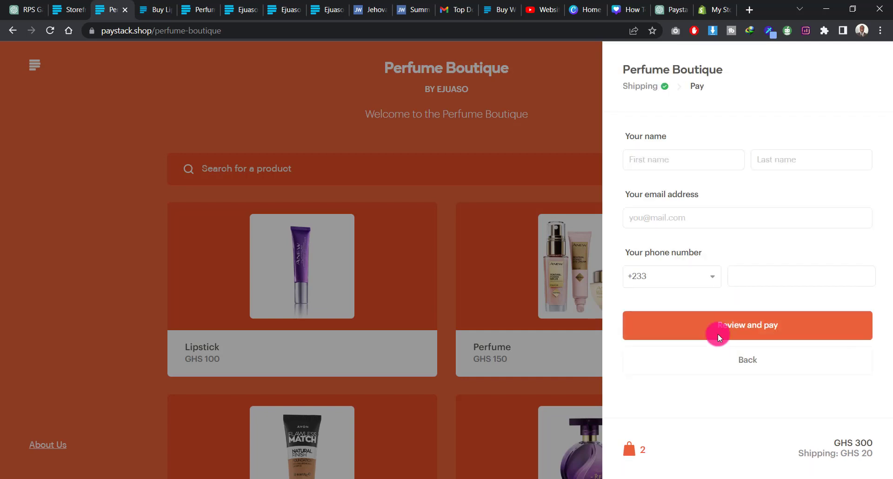
Step: Fill in the customer's first name, last name and email address for the order
{"action": "left_click", "coordinate": [666, 171]}
{"action": "type", "text": "wewe"}
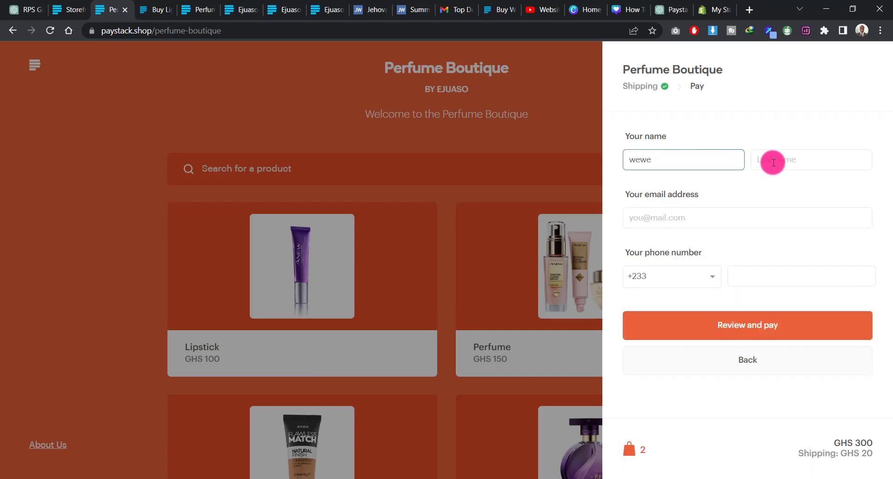
{"action": "left_click", "coordinate": [772, 162]}
{"action": "type", "text": "wewe"}
{"action": "left_click", "coordinate": [674, 218]}
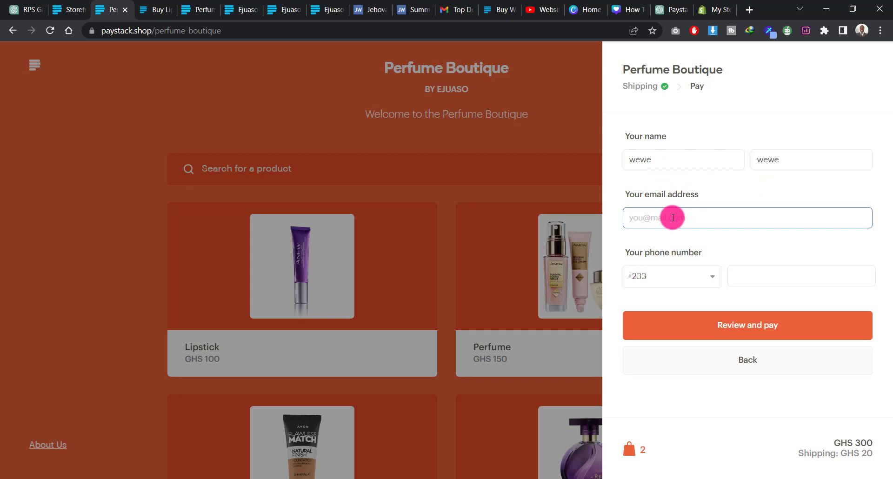
{"action": "type", "text": "dsd@sds"}
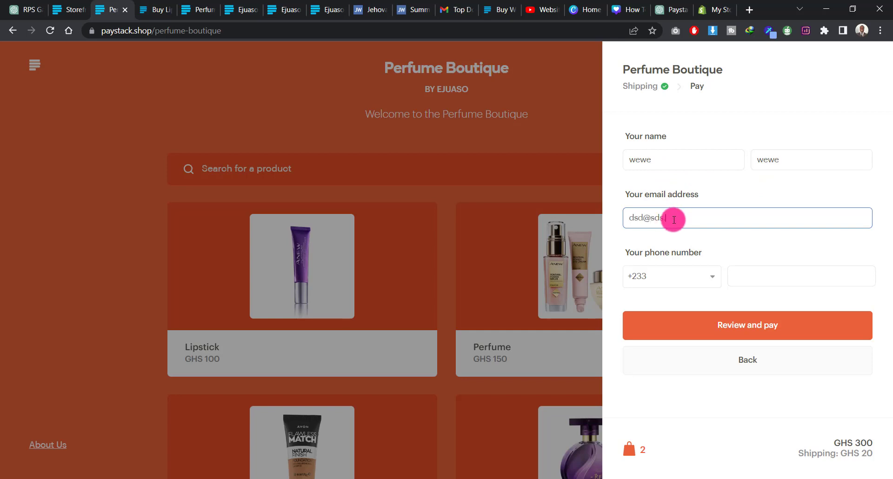
{"action": "type", "text": ".com"}
Step: Enter the customer's phone number and proceed to review the order
{"action": "left_click", "coordinate": [740, 276]}
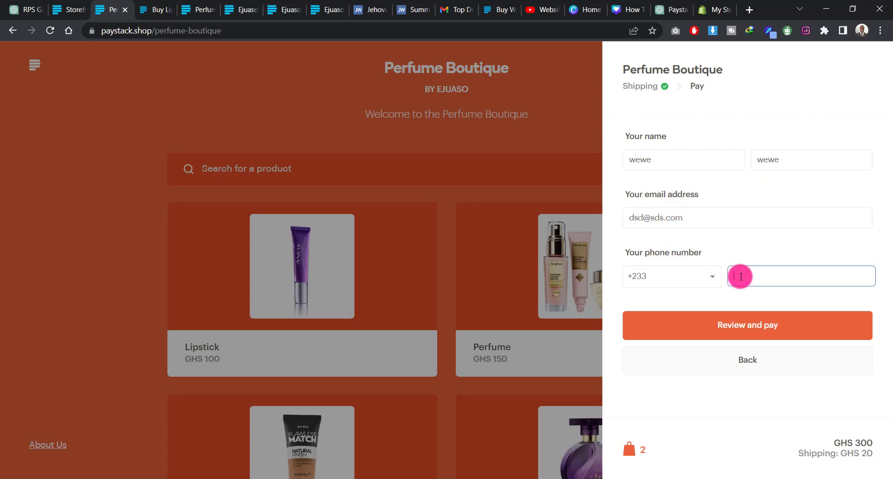
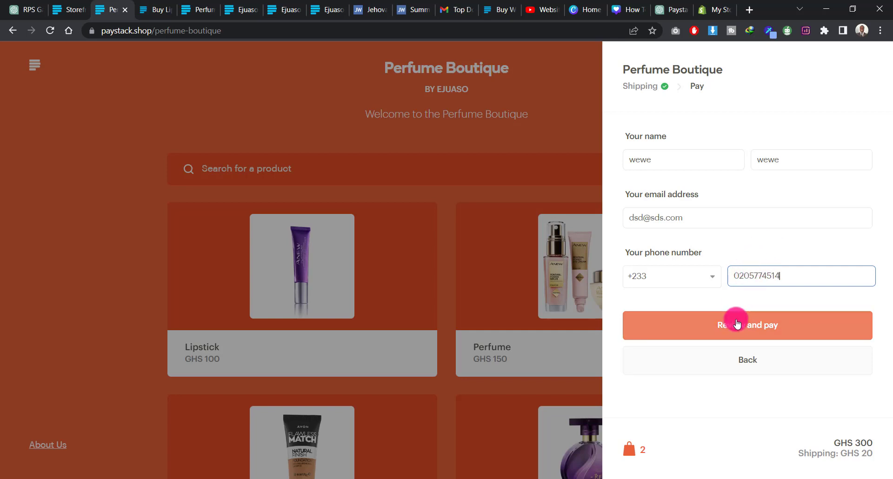
{"action": "left_click", "coordinate": [785, 331]}
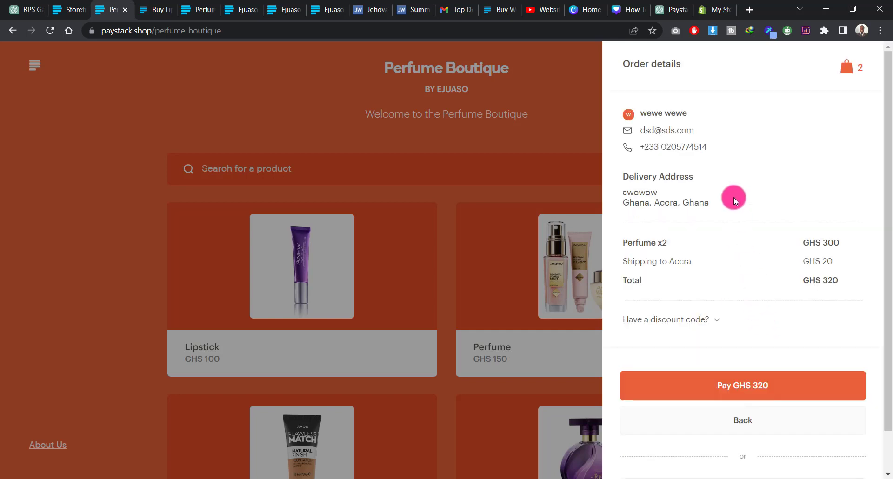
Step: Open the order's payment window, look at the Card and Mobile Money options, and close it without paying
{"action": "left_click", "coordinate": [760, 387]}
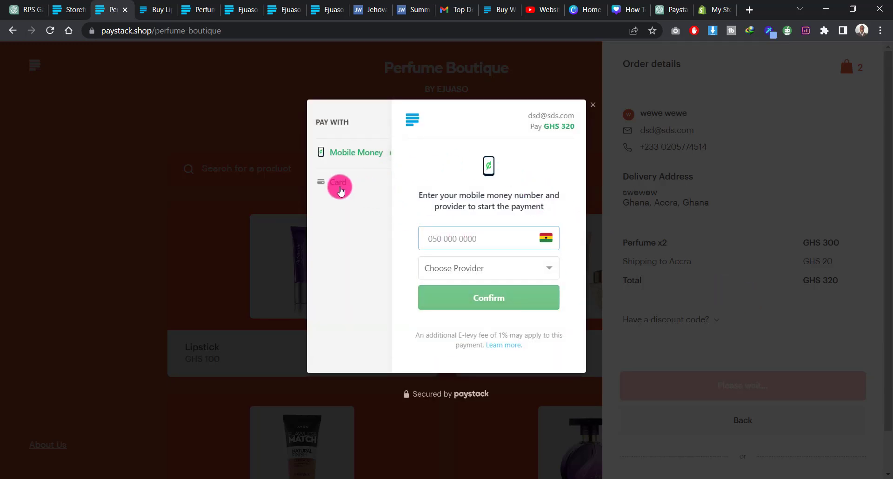
{"action": "left_click", "coordinate": [339, 182]}
{"action": "left_click", "coordinate": [341, 157]}
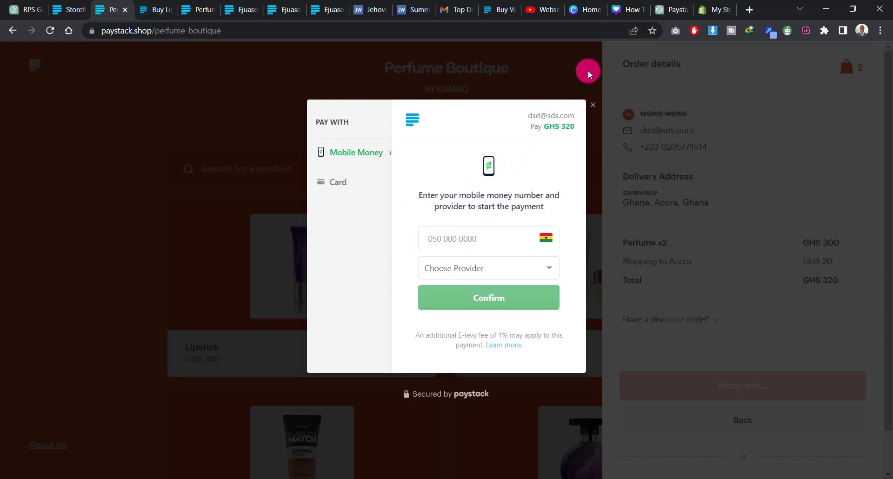
{"action": "left_click", "coordinate": [594, 105]}
Step: Look through the storefront's product listing again and return to the Perfume Boutique storefront settings in the Paystack dashboard
{"action": "scroll", "coordinate": [170, 235], "scroll_direction": "down", "scroll_amount": 5}
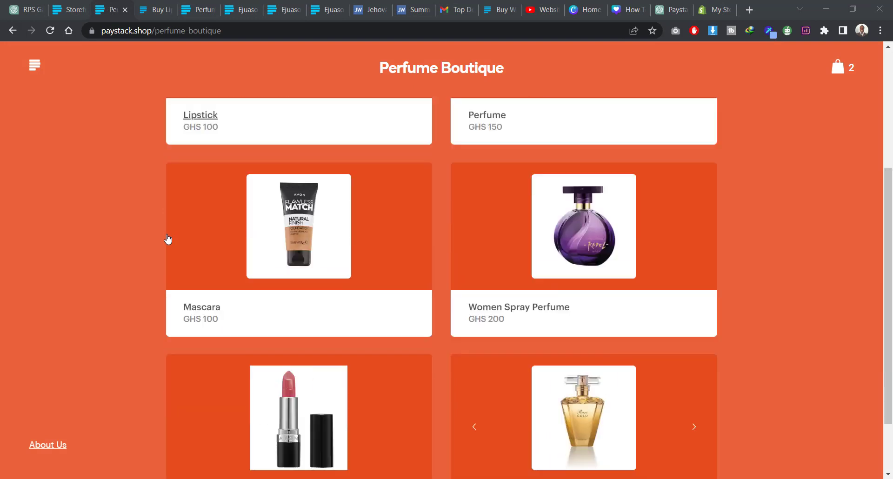
{"action": "scroll", "coordinate": [168, 237], "scroll_direction": "up", "scroll_amount": 5}
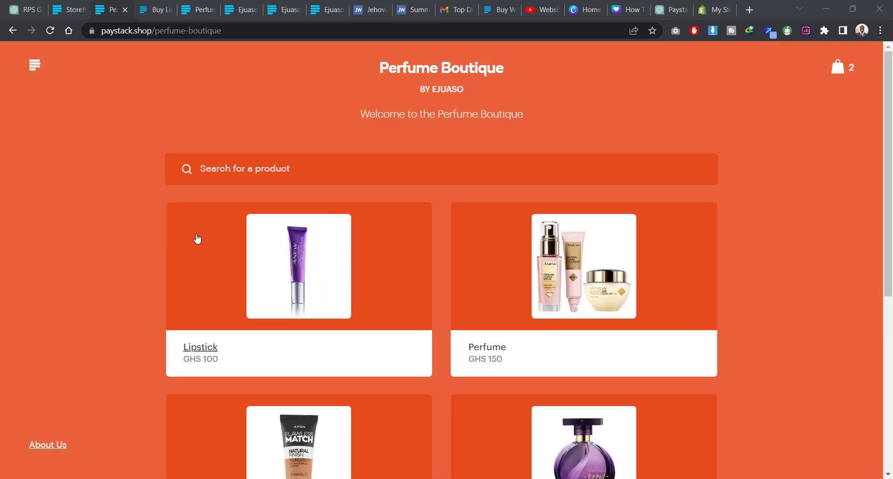
{"action": "scroll", "coordinate": [195, 239], "scroll_direction": "down", "scroll_amount": 4}
{"action": "scroll", "coordinate": [216, 268], "scroll_direction": "up", "scroll_amount": 4}
{"action": "scroll", "coordinate": [132, 241], "scroll_direction": "down", "scroll_amount": 6}
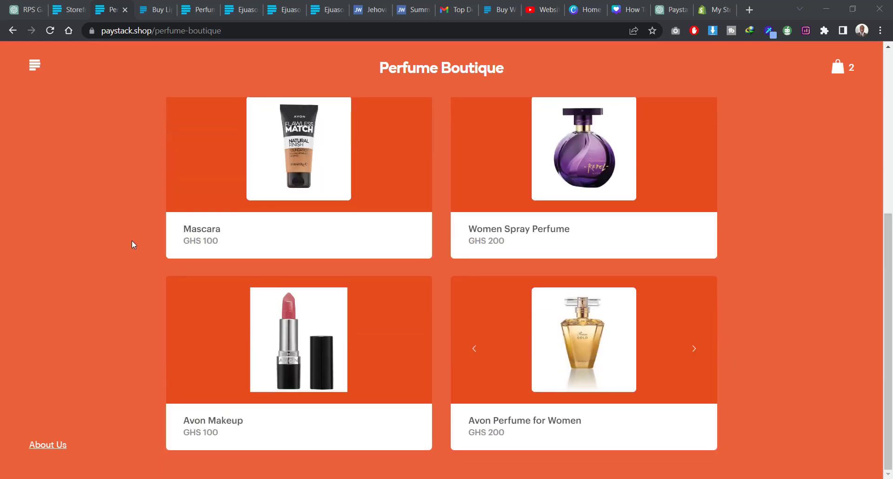
{"action": "scroll", "coordinate": [132, 241], "scroll_direction": "up", "scroll_amount": 6}
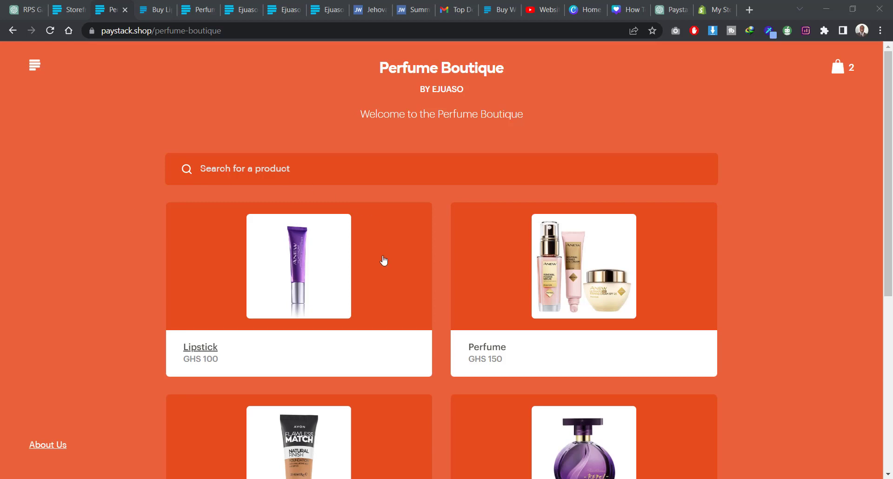
{"action": "left_click", "coordinate": [72, 4]}
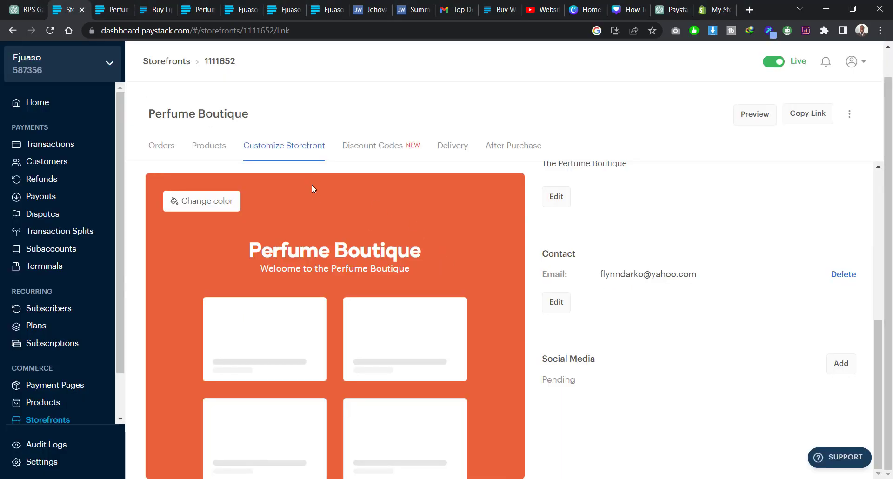